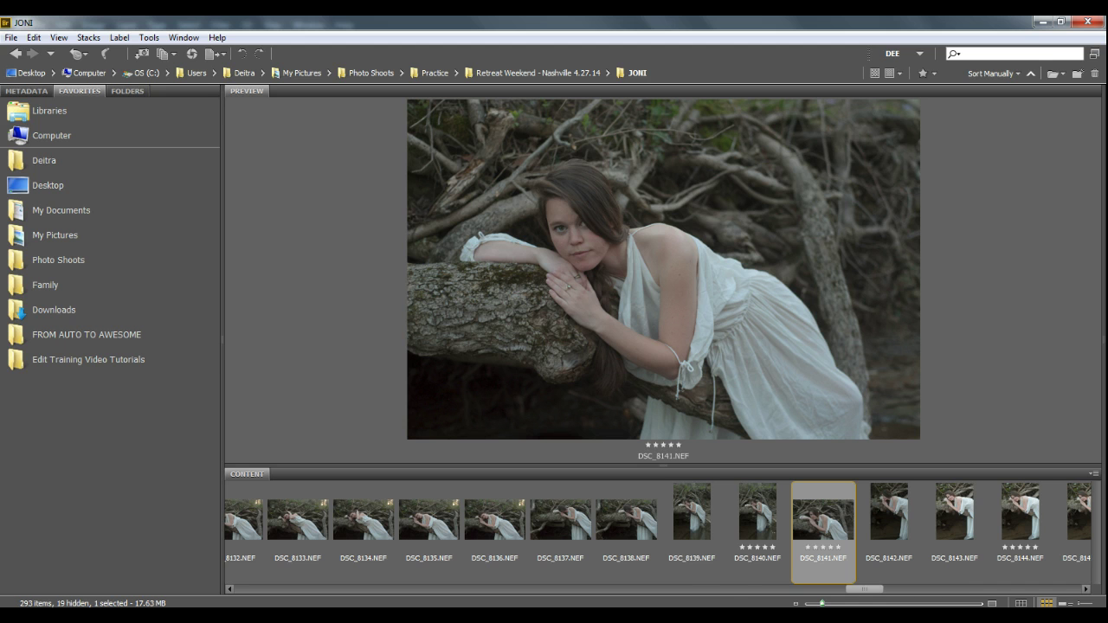
click(809, 506)
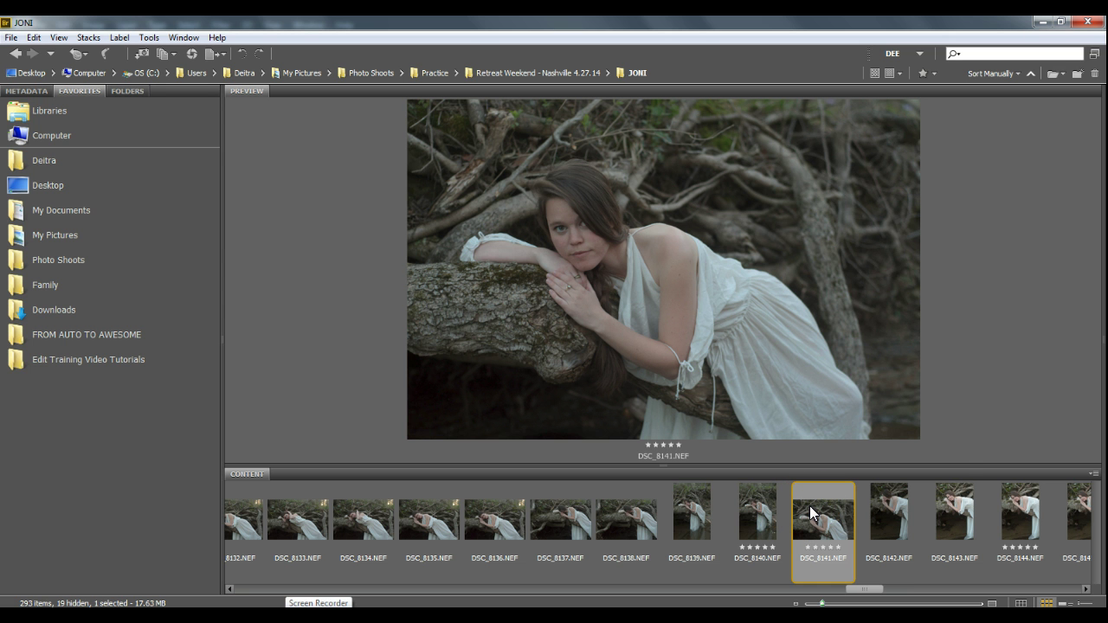
right_click(810, 513)
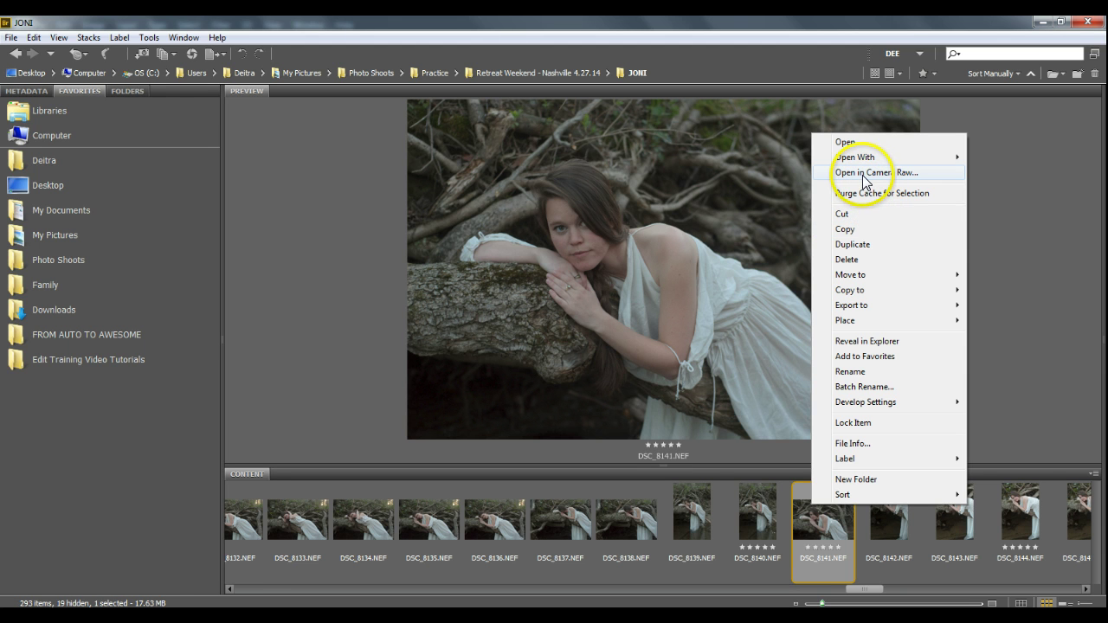
click(821, 539)
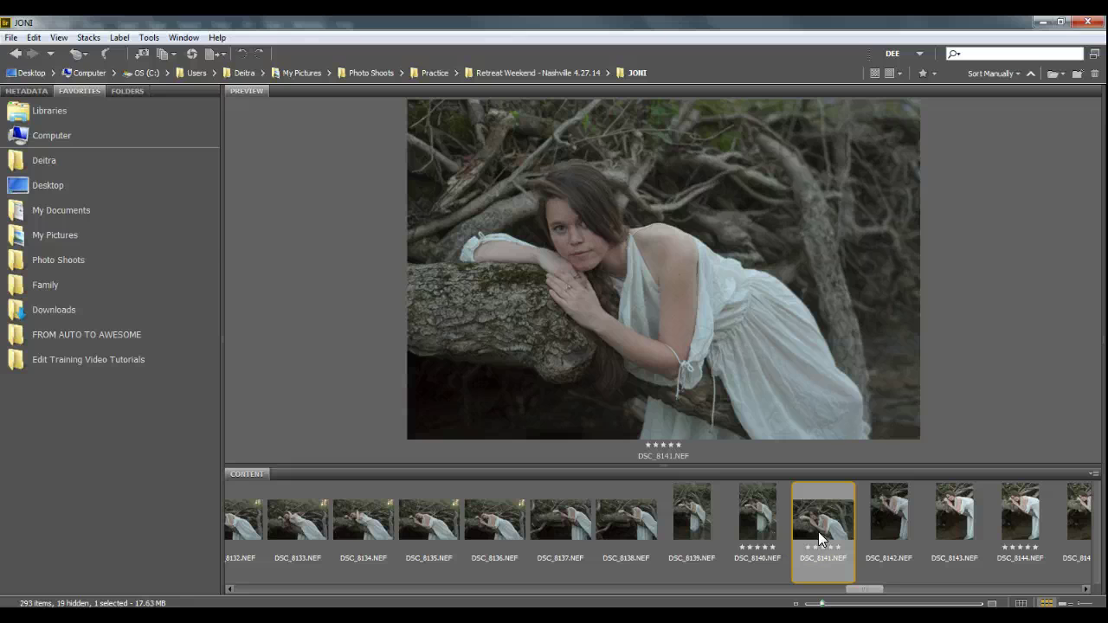
click(399, 272)
click(823, 532)
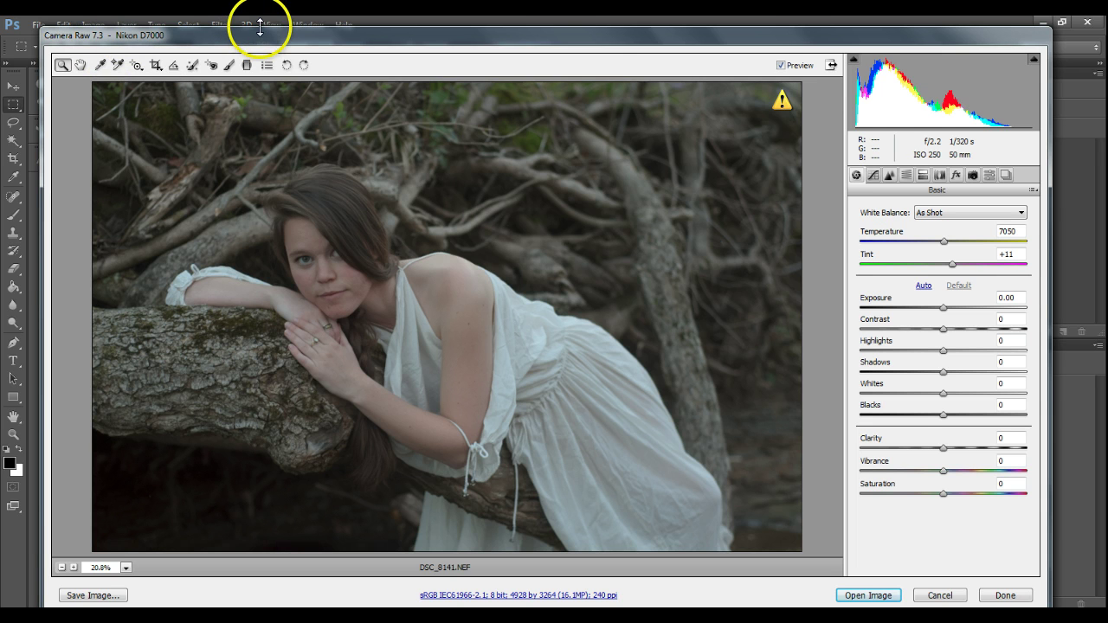
Enlarge the Camera Raw window and preview the Detail, HSL and Calibration tabs before returning to Basic.
drag(260, 29, 260, 30)
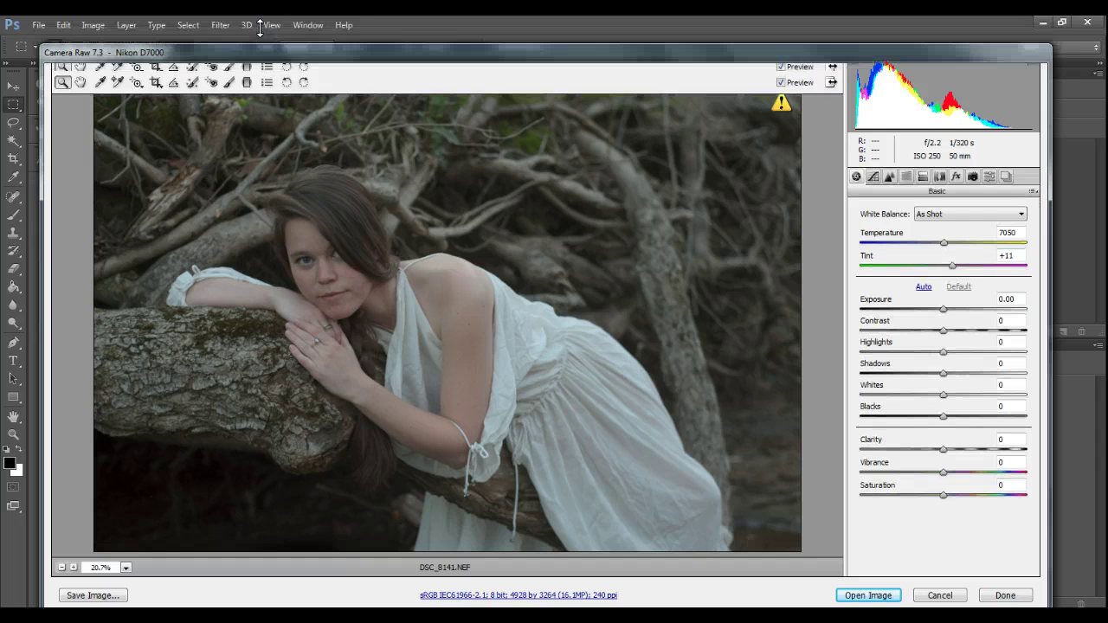
drag(259, 29, 346, 58)
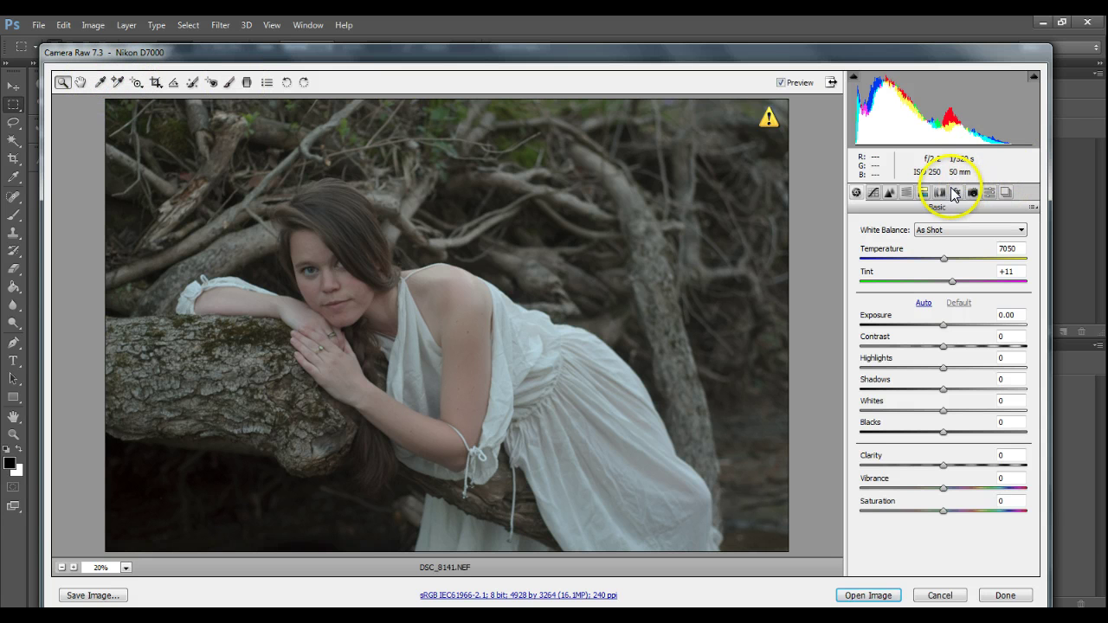
click(893, 193)
click(906, 193)
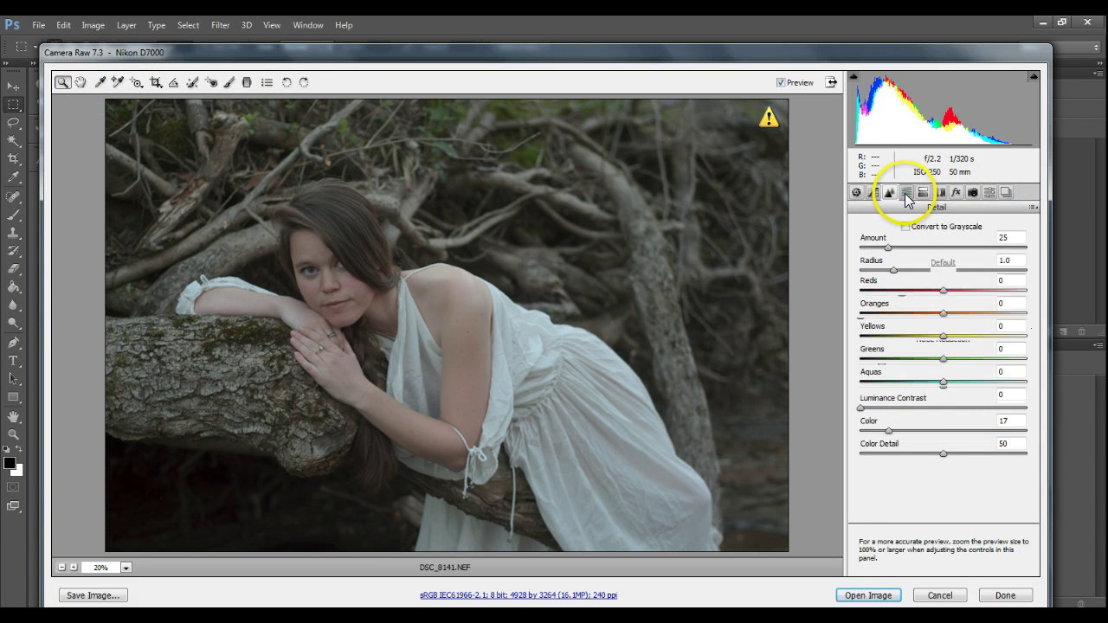
click(972, 193)
click(870, 194)
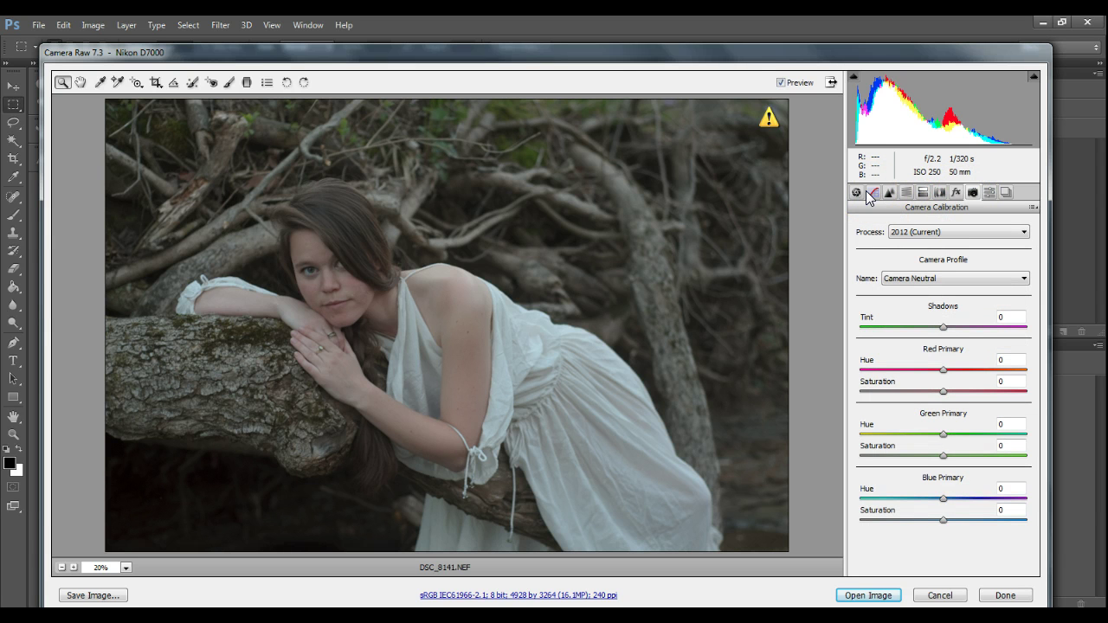
click(856, 194)
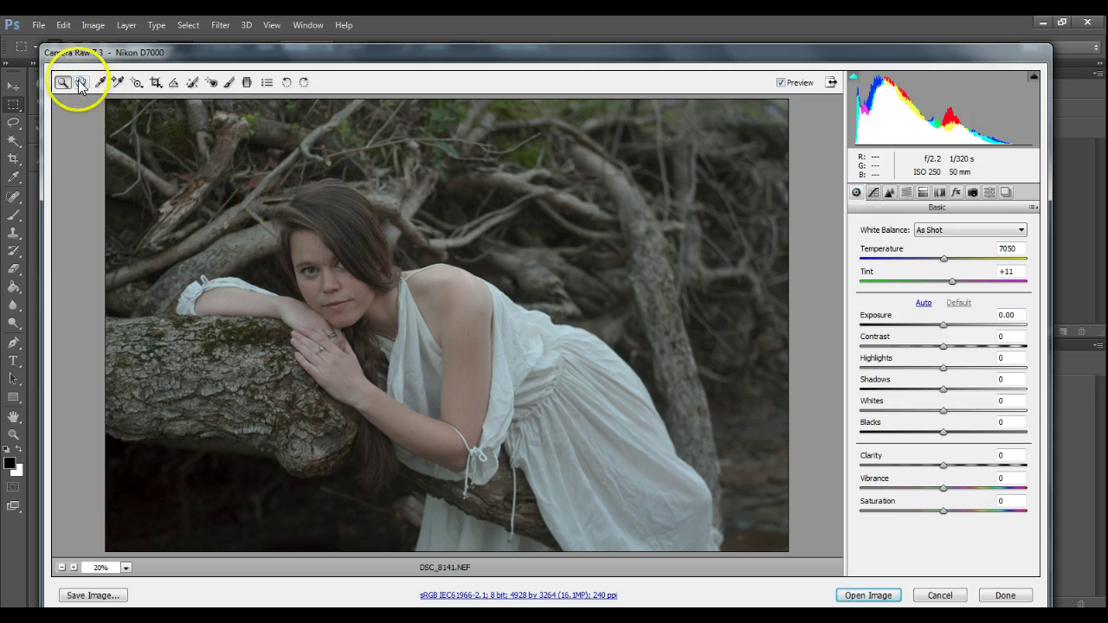
Set the Exposure slider in the Basic panel to +0.70.
click(956, 324)
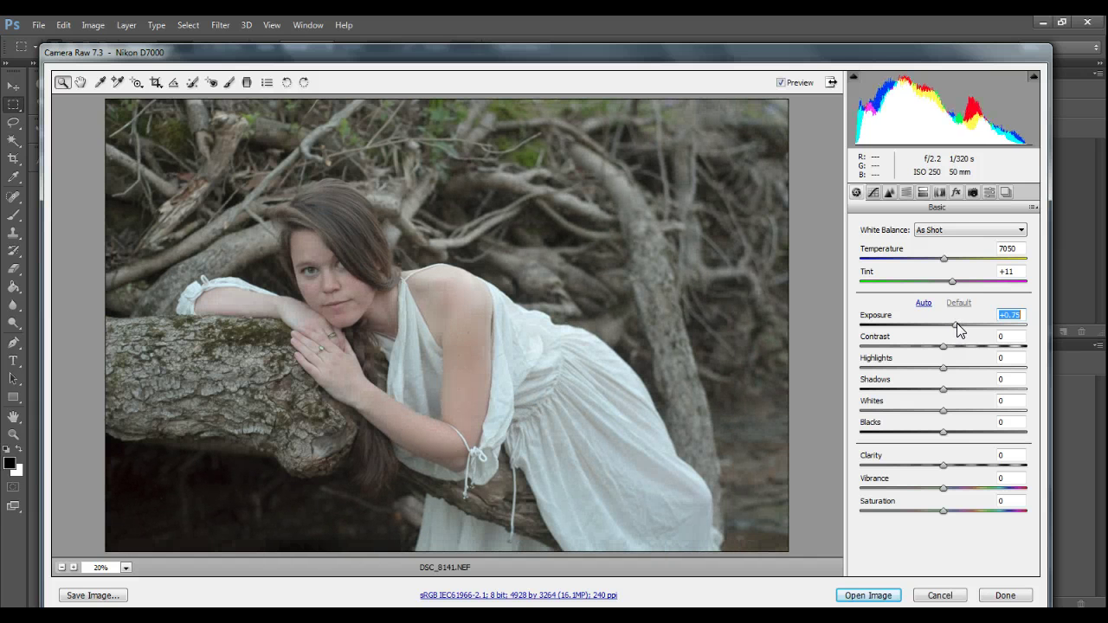
drag(956, 323, 955, 324)
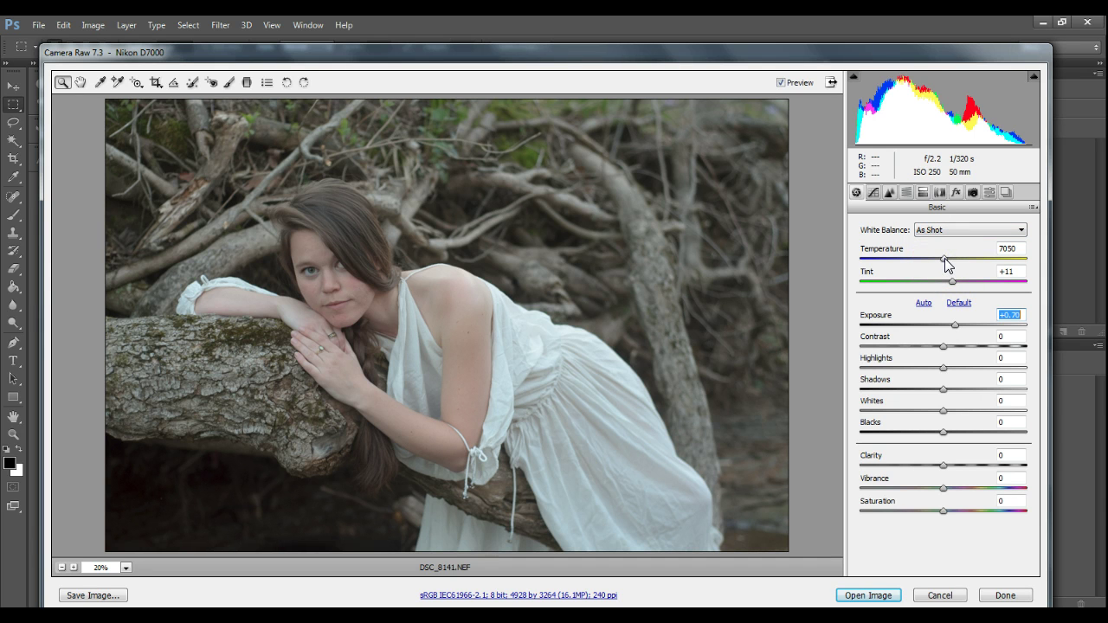
Sample a custom white balance from the white dress with the White Balance tool.
click(99, 83)
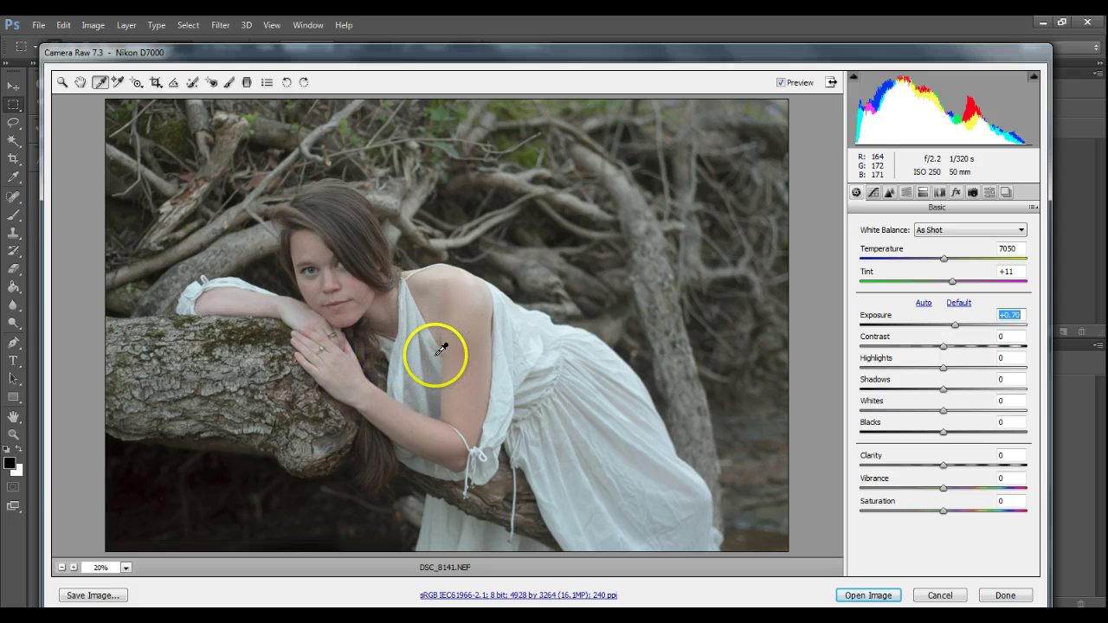
click(543, 360)
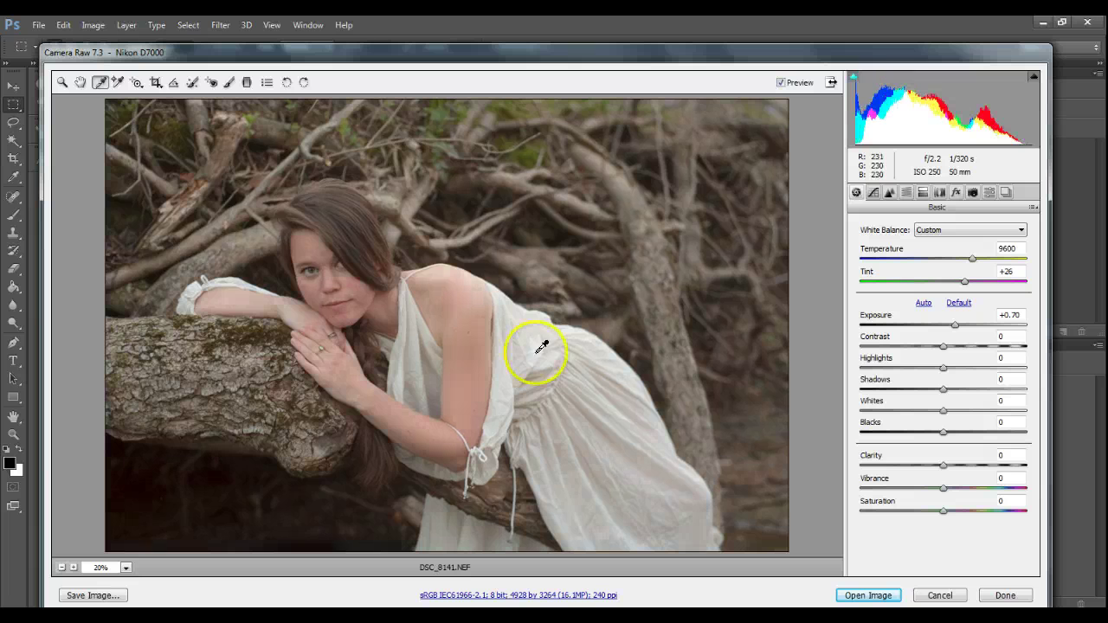
click(973, 259)
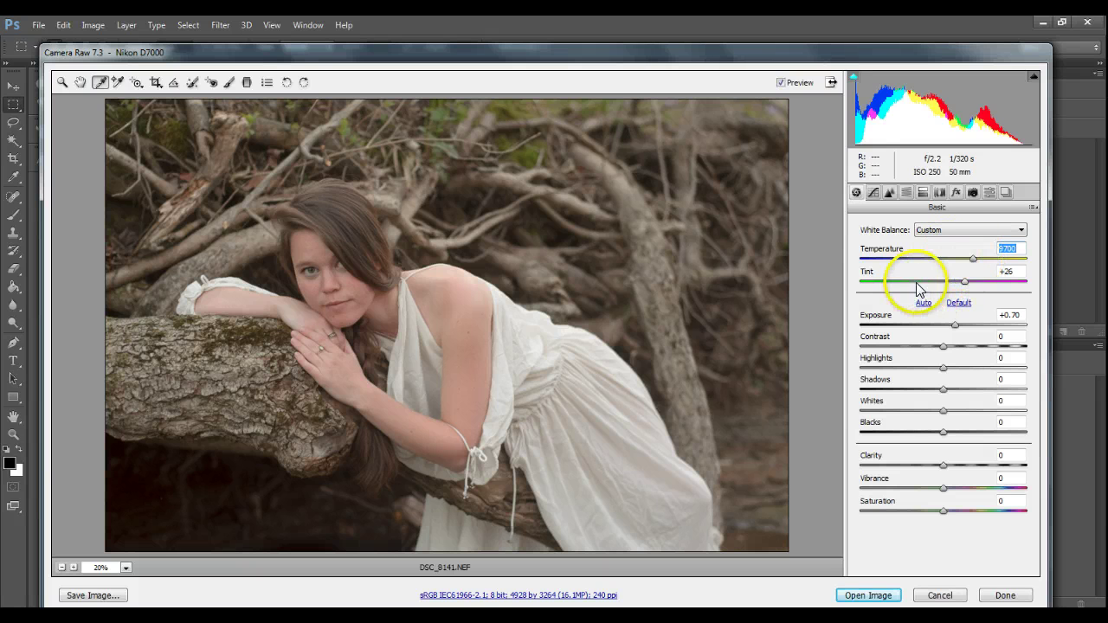
click(965, 285)
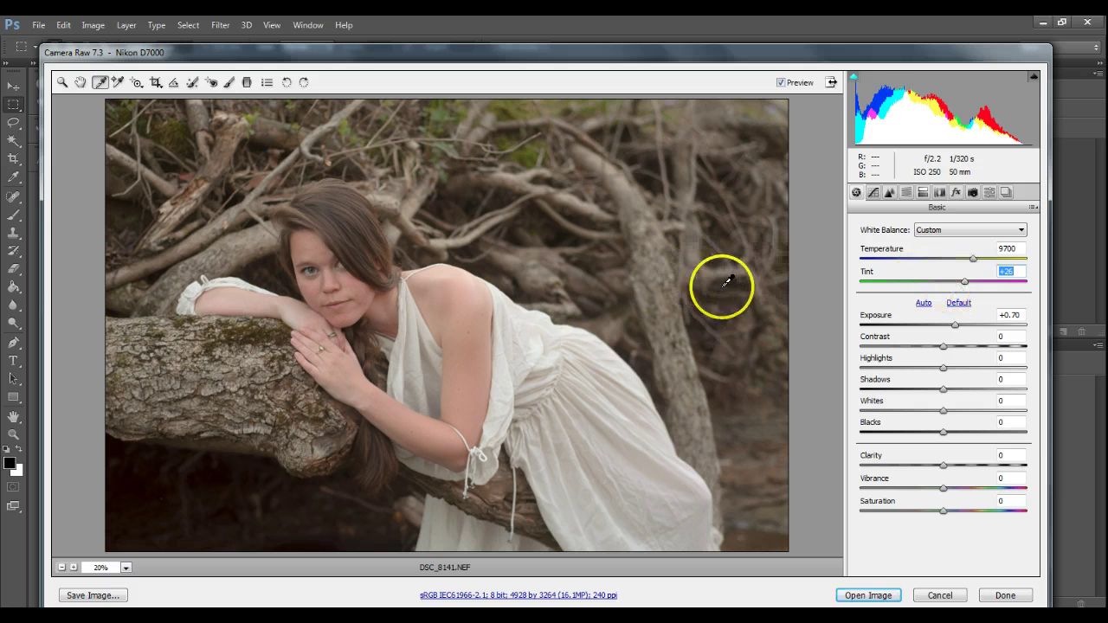
click(63, 83)
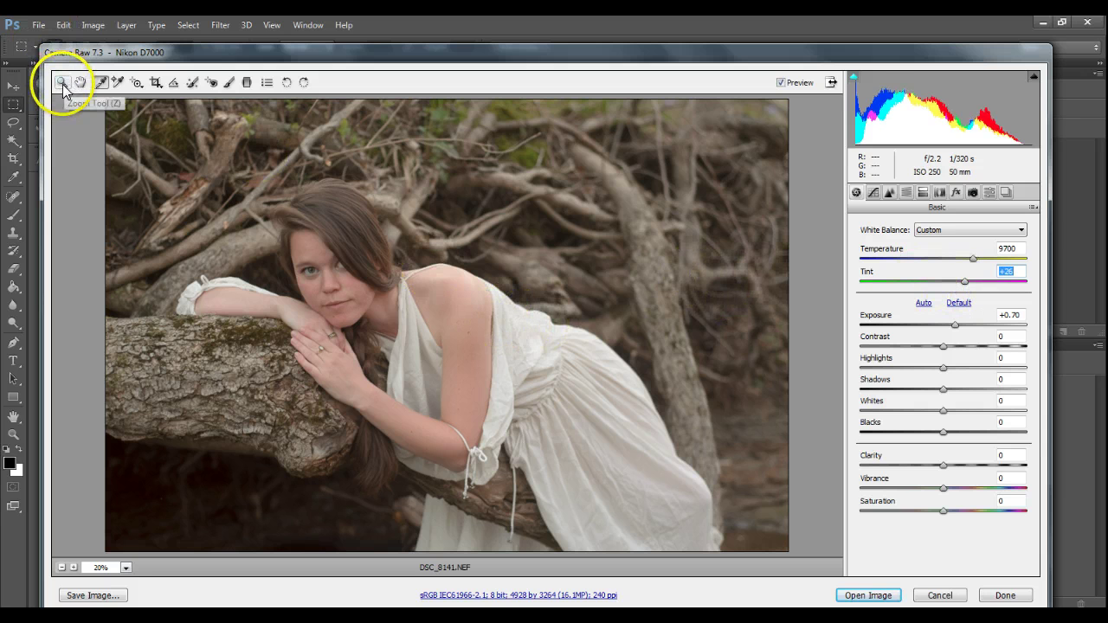
Fine-tune Temperature to 9700, keeping Tint at +23.
click(973, 260)
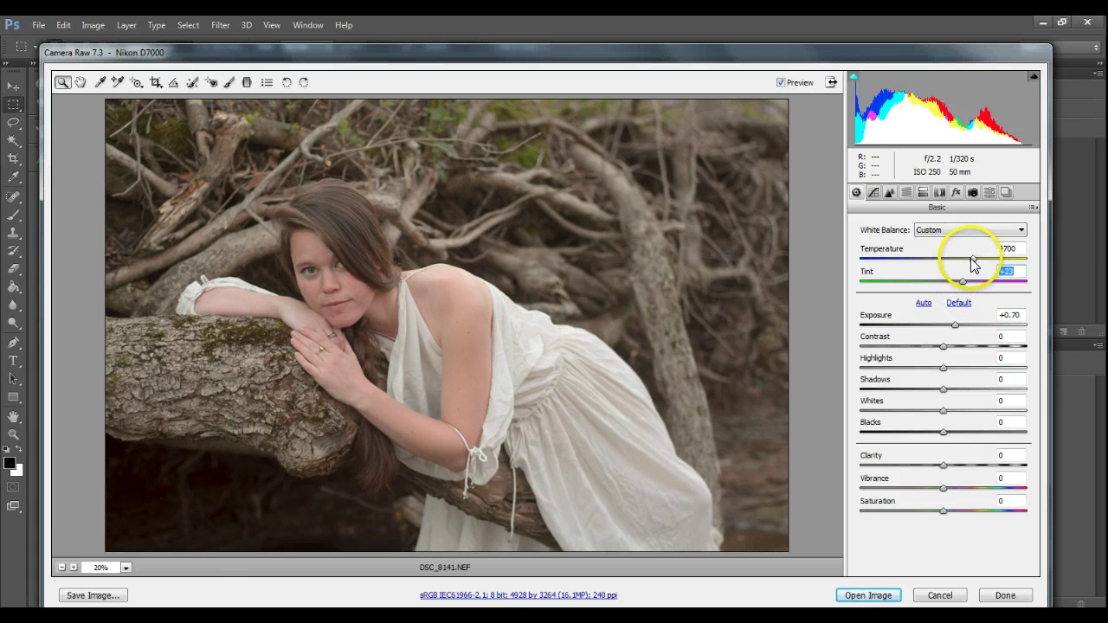
drag(971, 258, 970, 259)
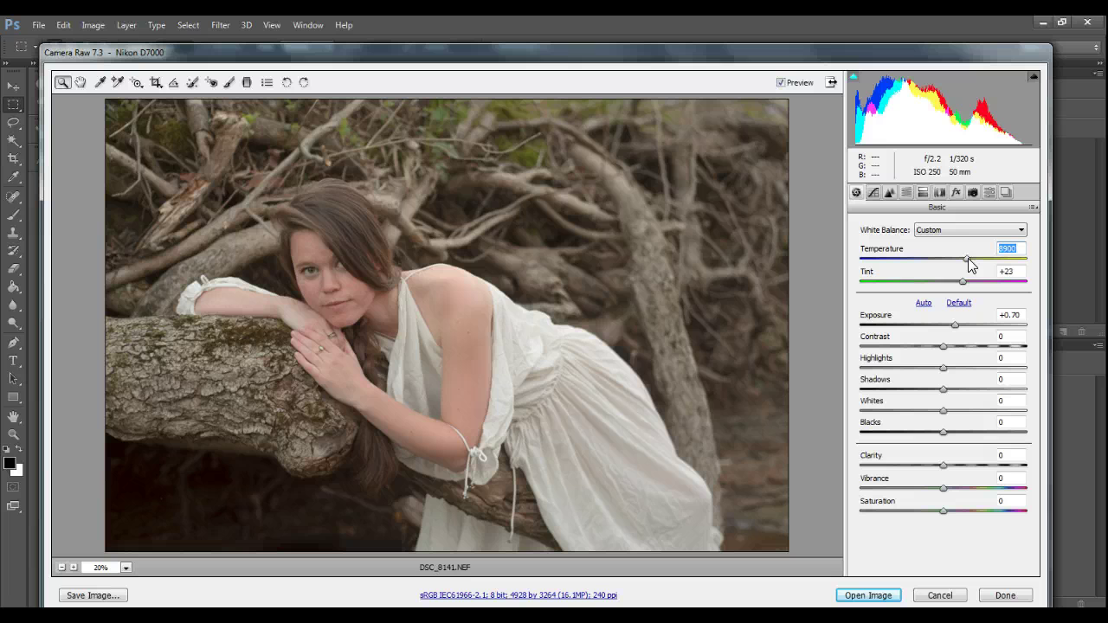
drag(969, 258, 976, 259)
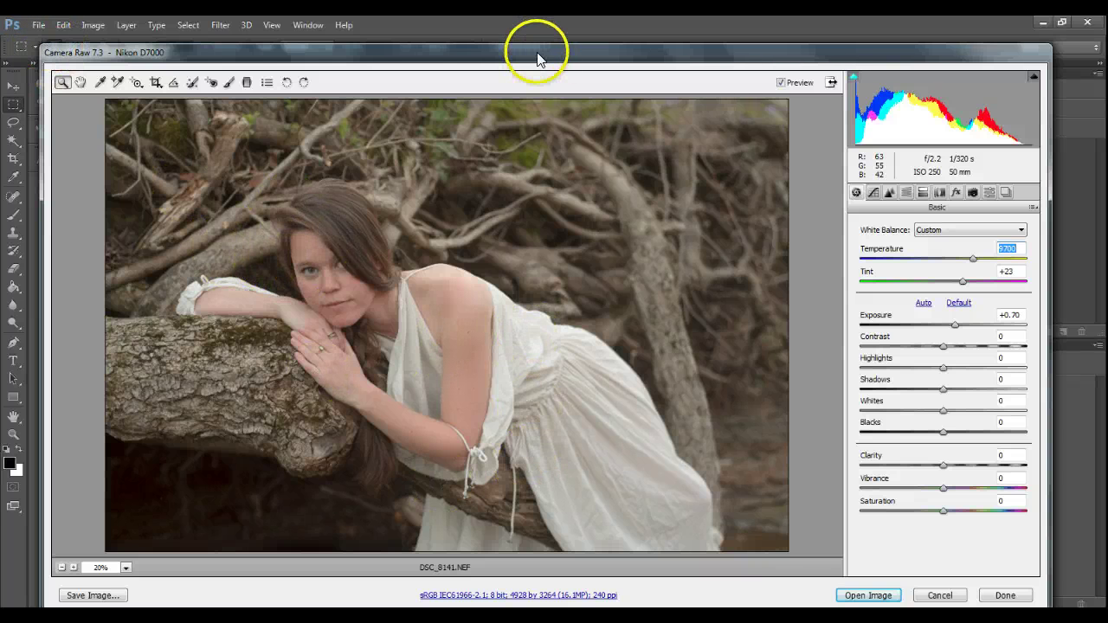
drag(544, 58, 533, 43)
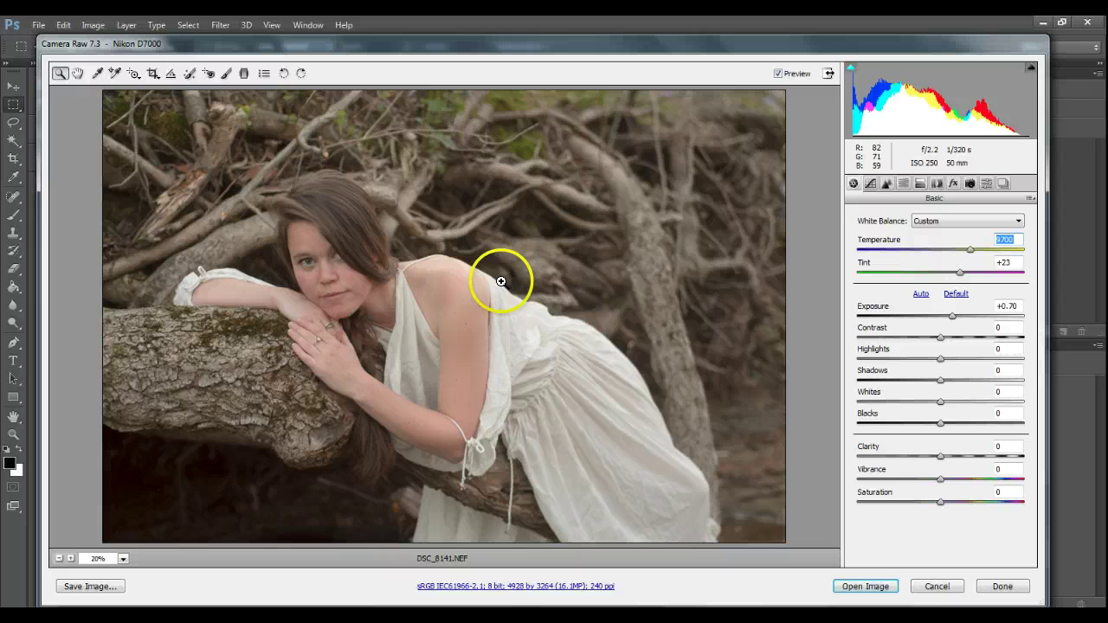
Test white balance samples on the dress, hair, face and grey top-left area.
click(95, 74)
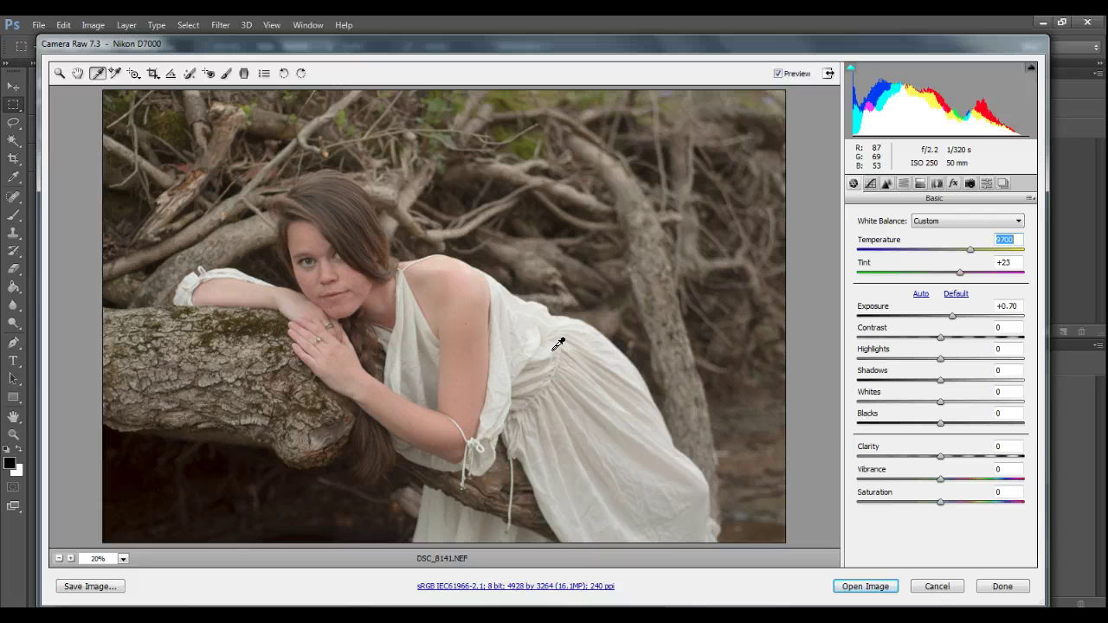
click(556, 337)
click(273, 200)
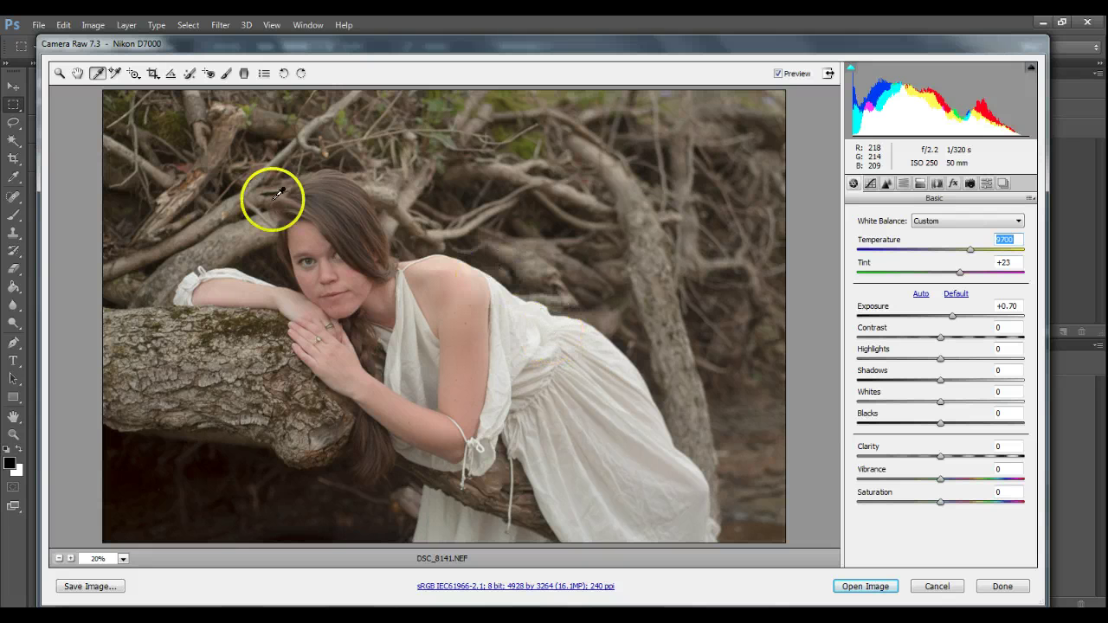
click(338, 257)
click(94, 105)
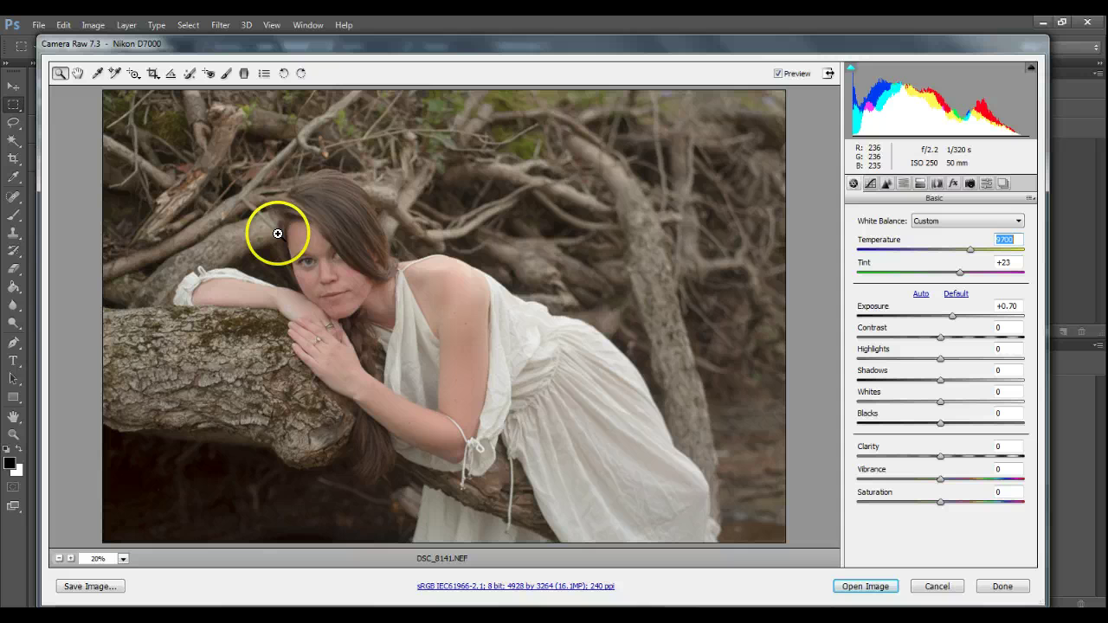
click(177, 374)
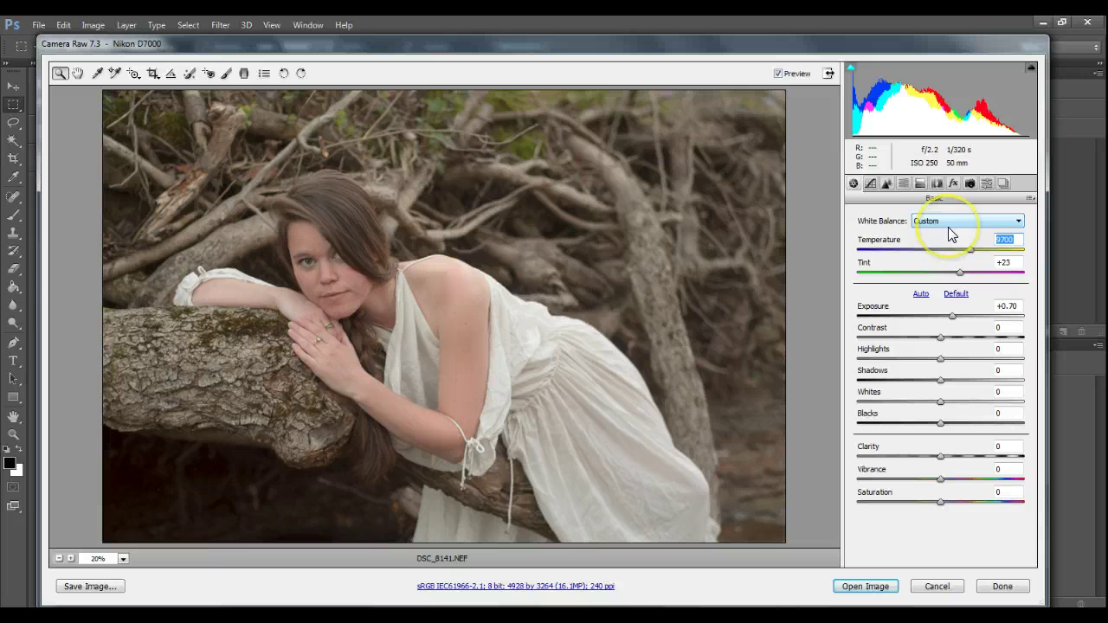
Check the Basic settings flyout and keep White Balance on Custom.
click(1030, 198)
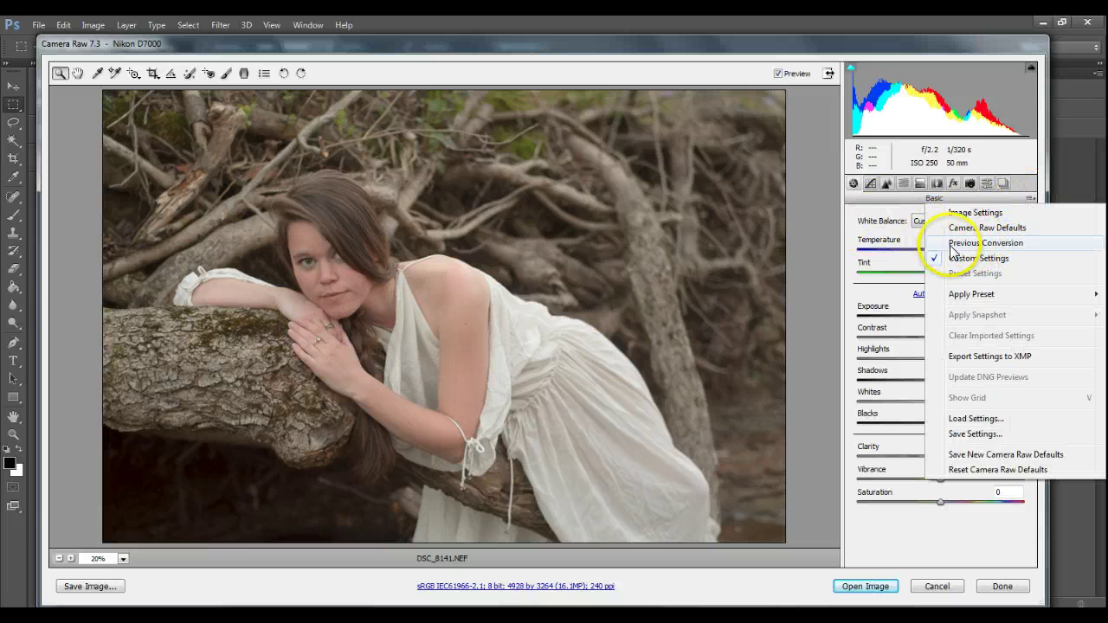
click(881, 224)
click(931, 223)
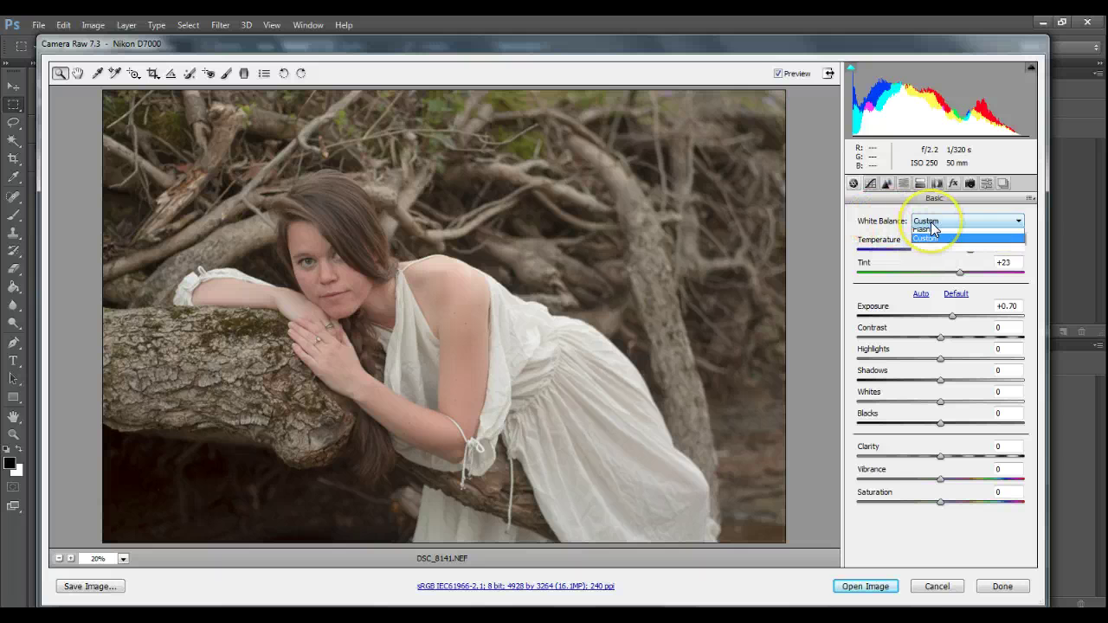
click(931, 221)
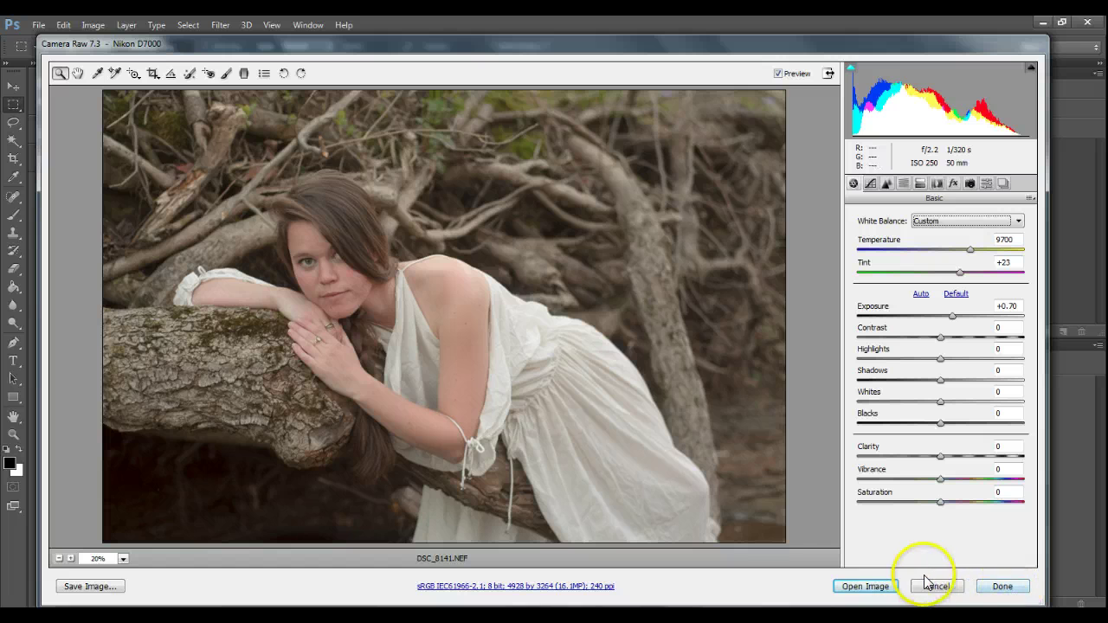
Apply the Camera Raw edits, then select DSC_8140 in Bridge's JONI folder.
click(1001, 587)
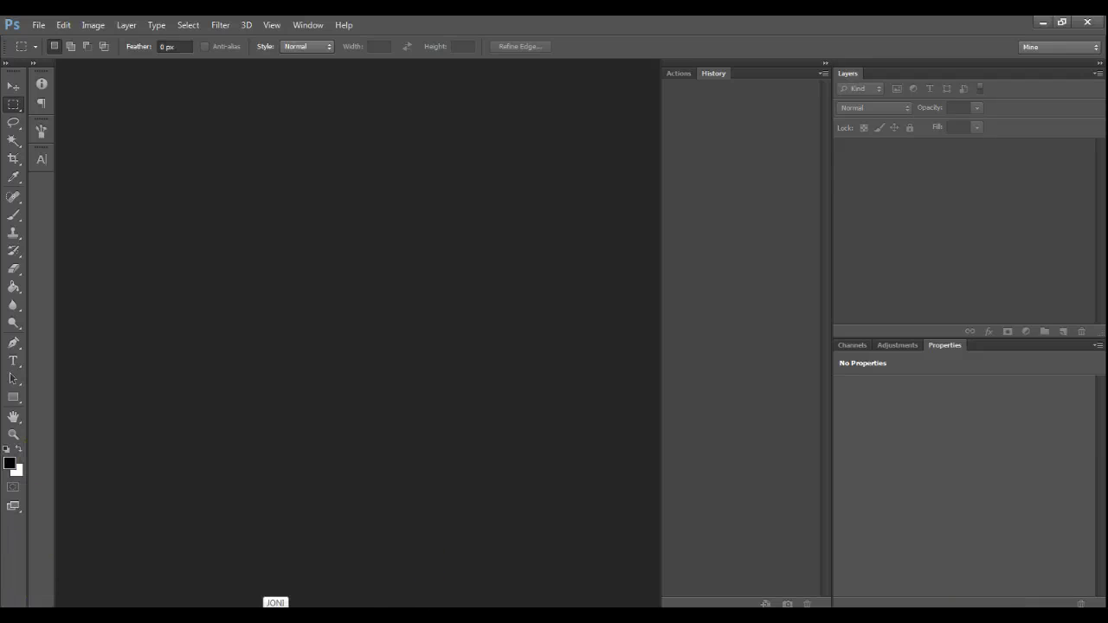
click(275, 616)
click(890, 524)
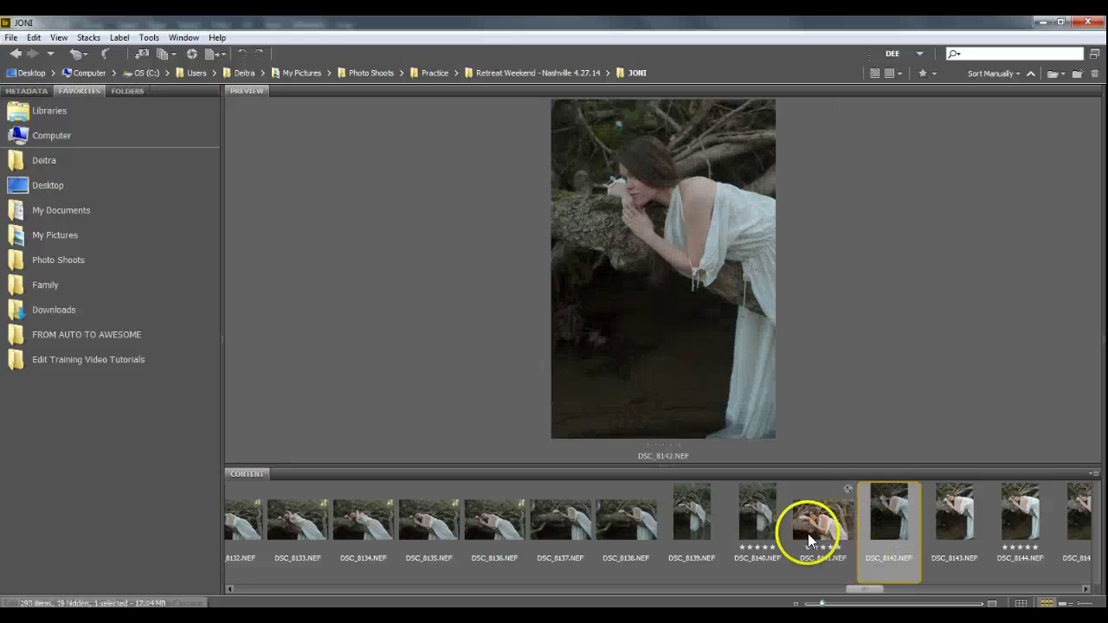
click(775, 534)
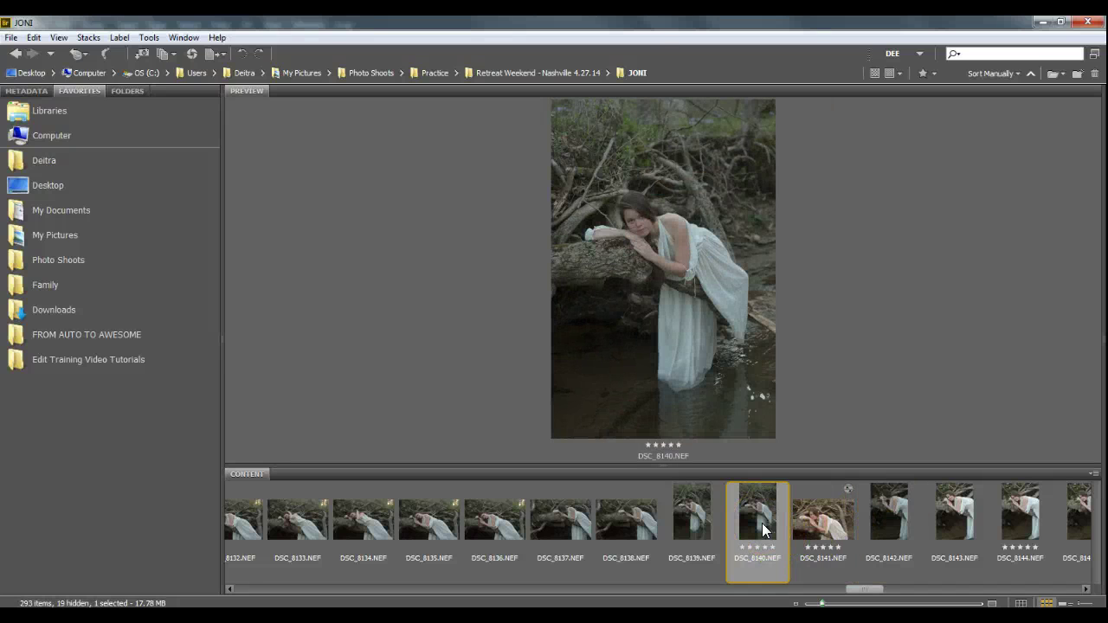
right_click(761, 528)
click(745, 525)
Open DSC_8140 in Camera Raw, apply Previous Conversion (9700, +23, +0.70), and finish with Done.
double_click(764, 526)
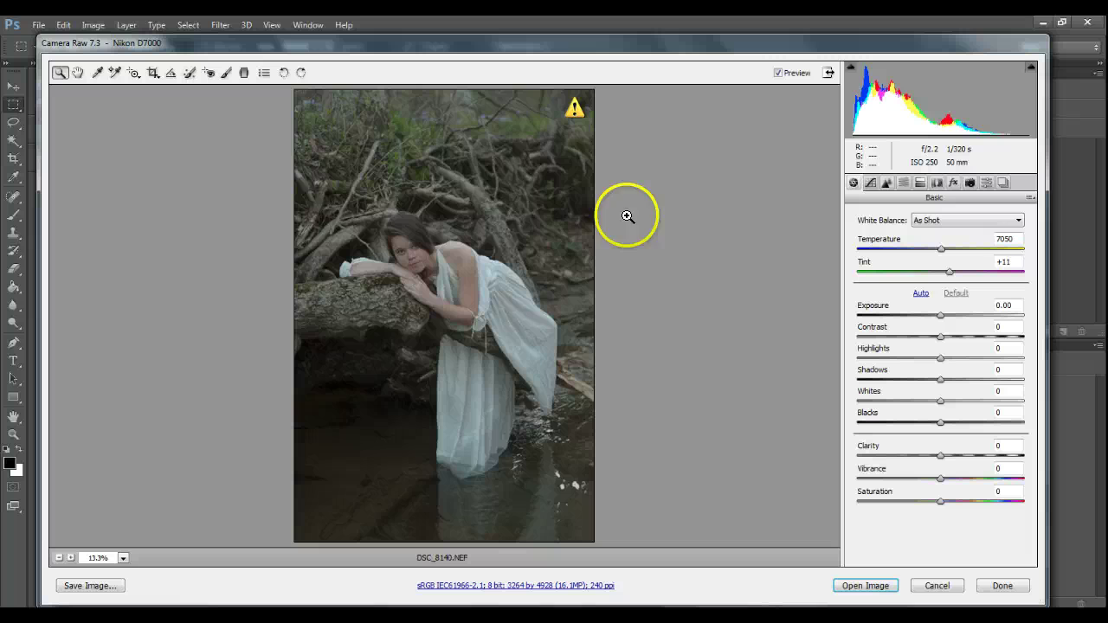
click(1030, 198)
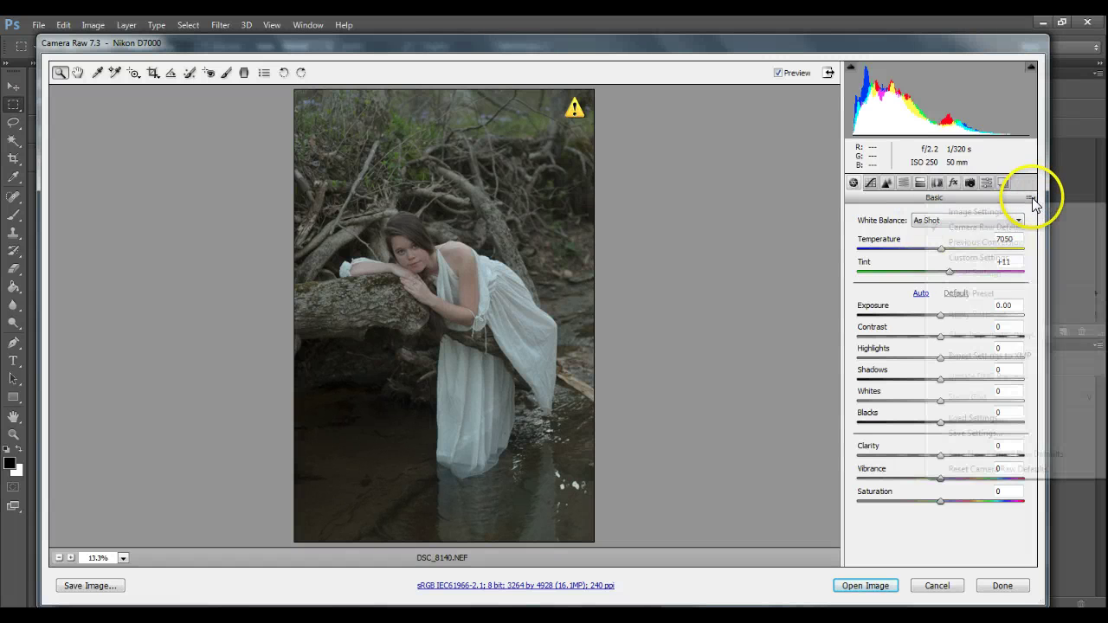
click(976, 245)
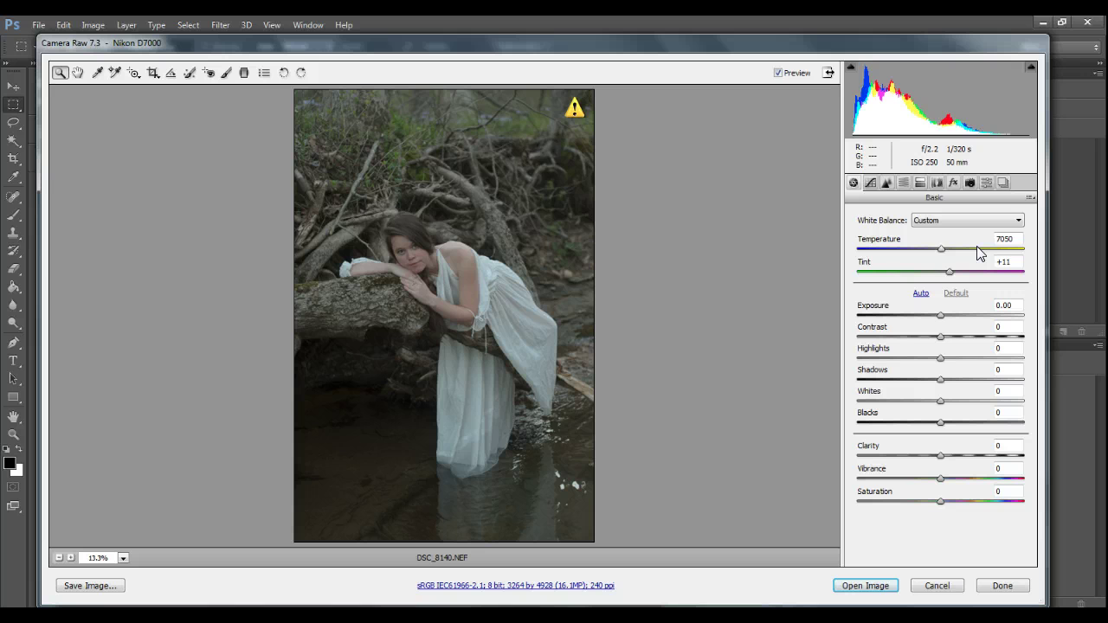
click(976, 249)
click(960, 271)
click(939, 316)
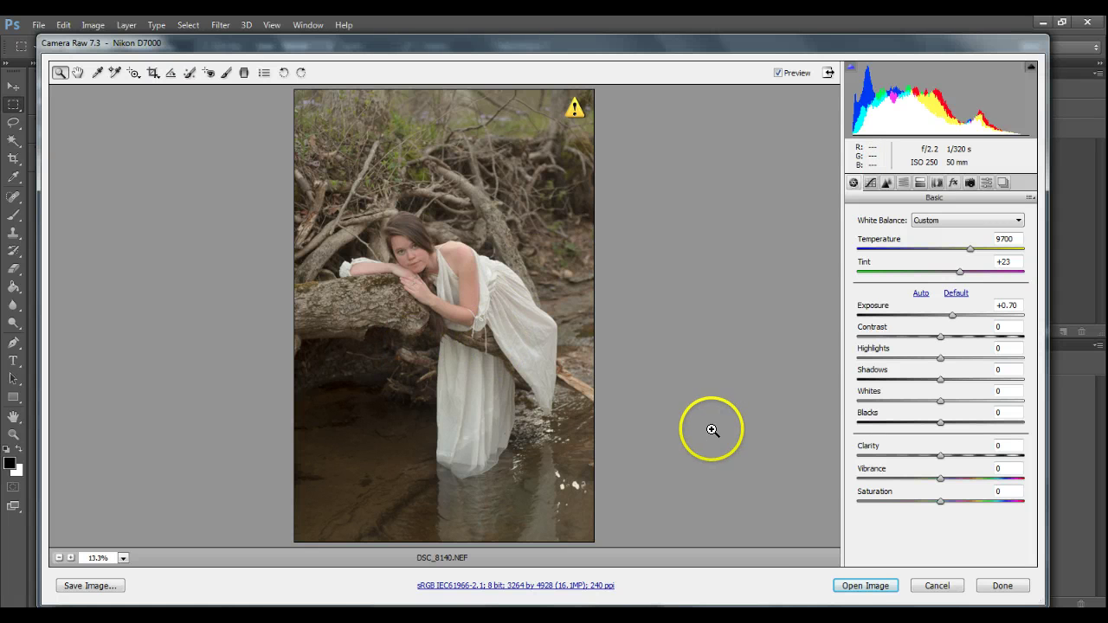
click(1002, 587)
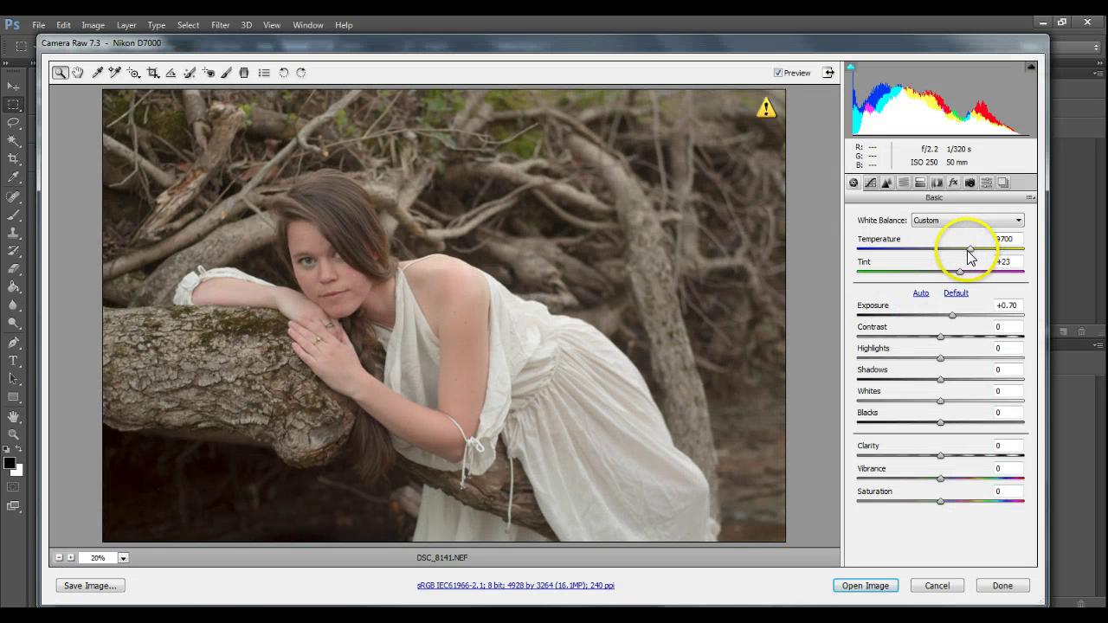
Try Temperature values of 15250, 33000 and 3300 on DSC_8141, ending near 9900.
click(871, 241)
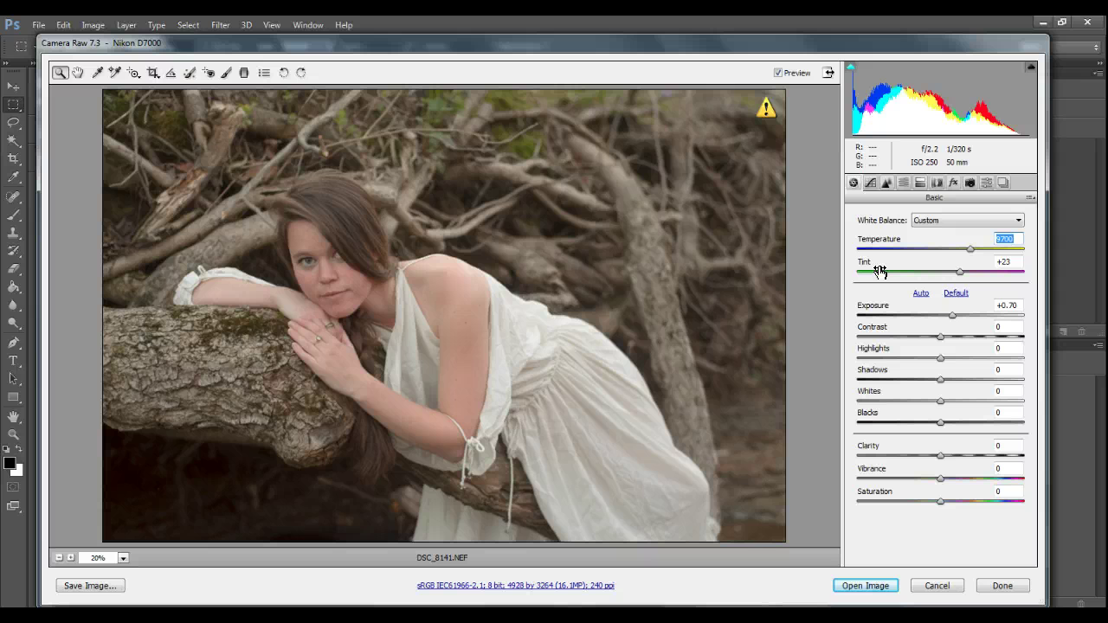
click(925, 266)
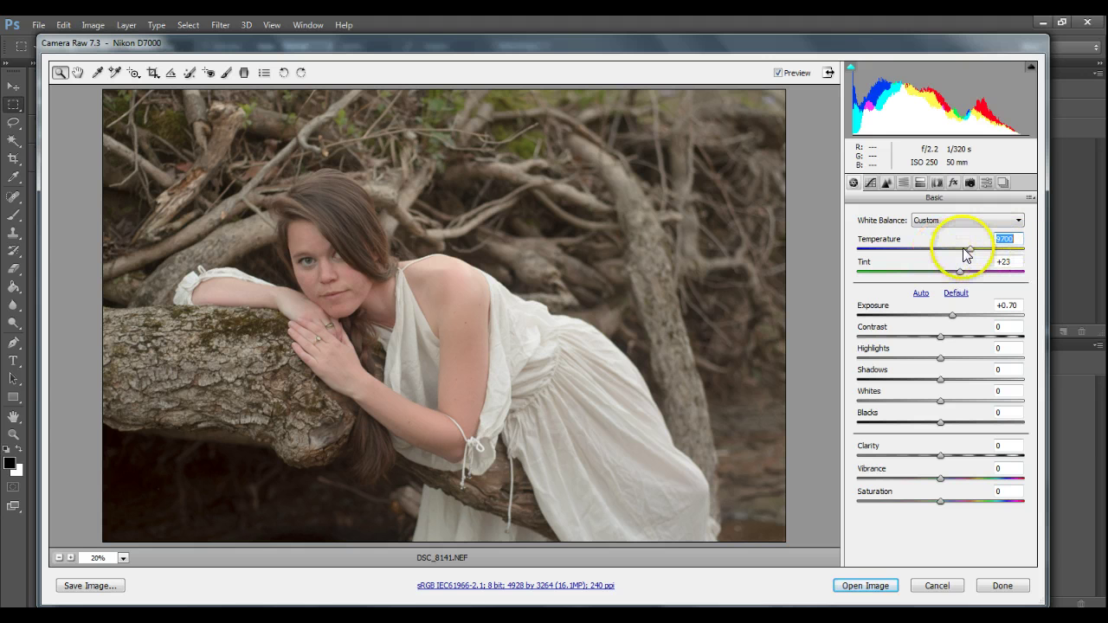
drag(971, 249, 1009, 252)
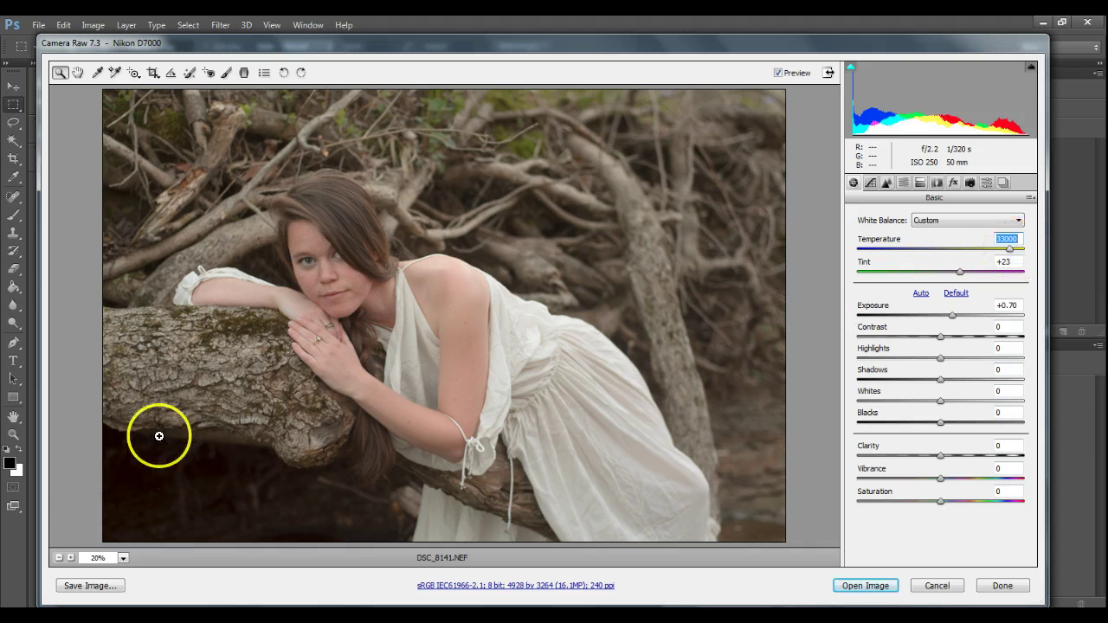
click(878, 250)
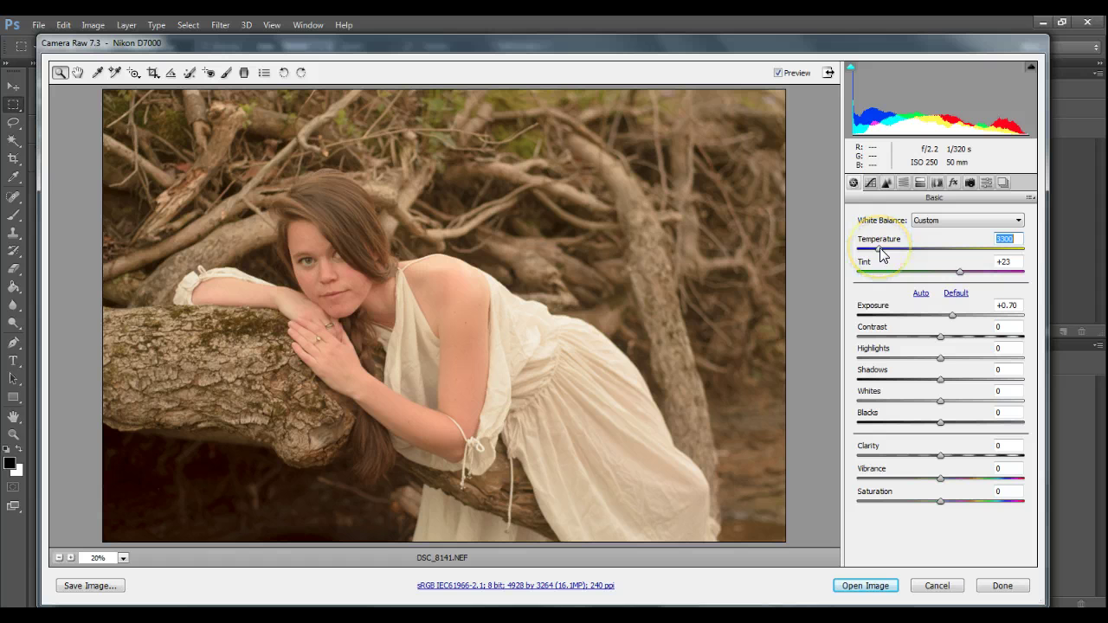
click(885, 252)
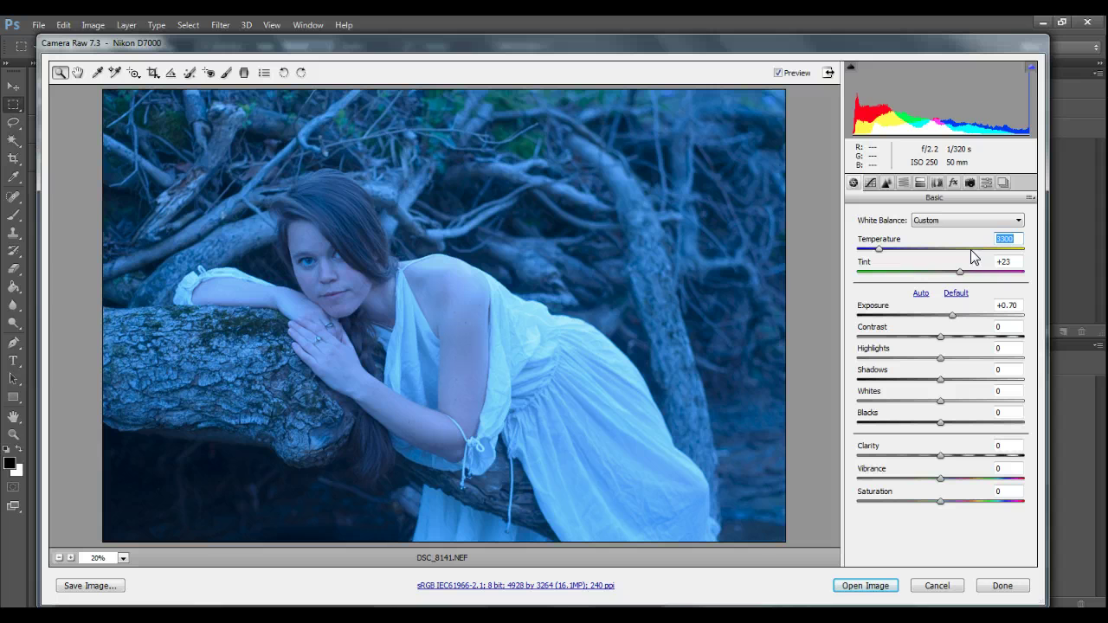
click(973, 250)
Sweep Tint from -16 to -84 to +96, then set Temperature to 15000 and finally 7400.
drag(959, 271, 883, 271)
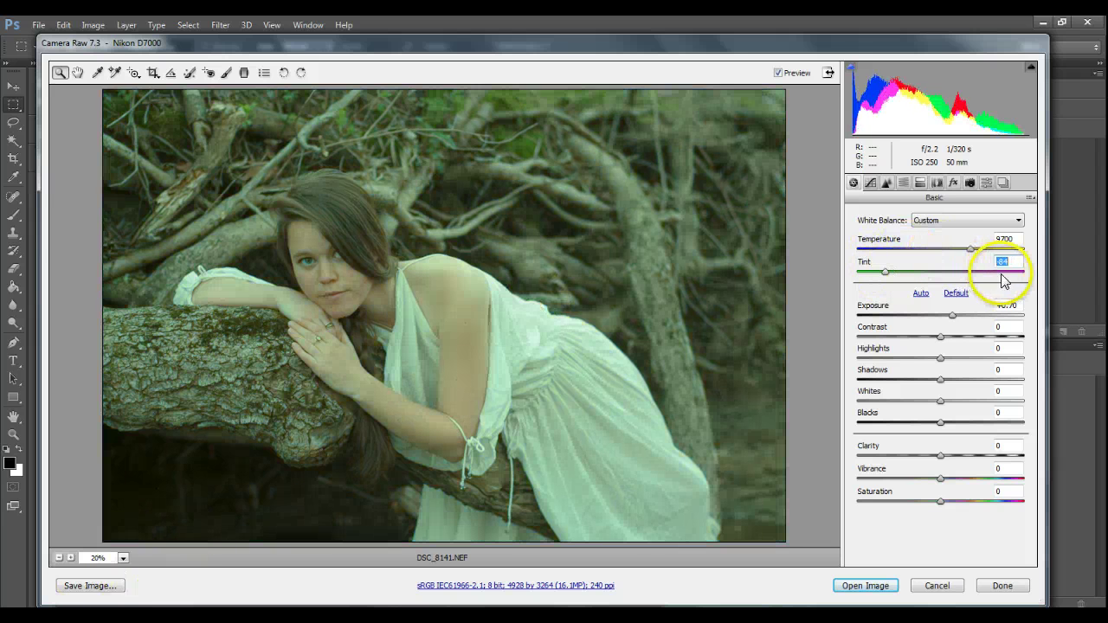
click(1004, 273)
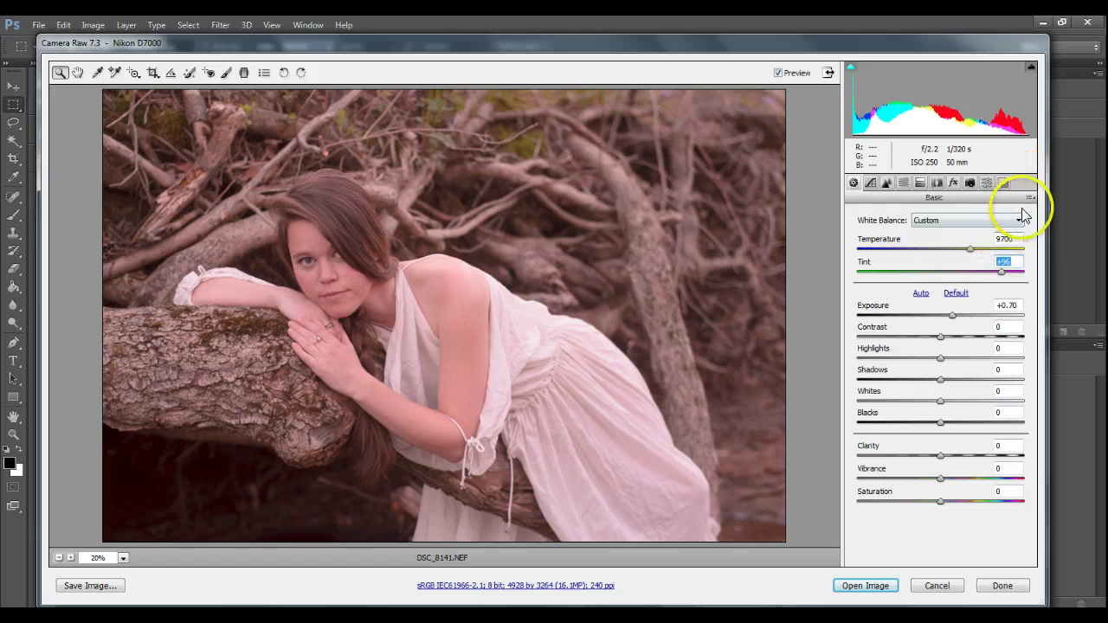
click(993, 249)
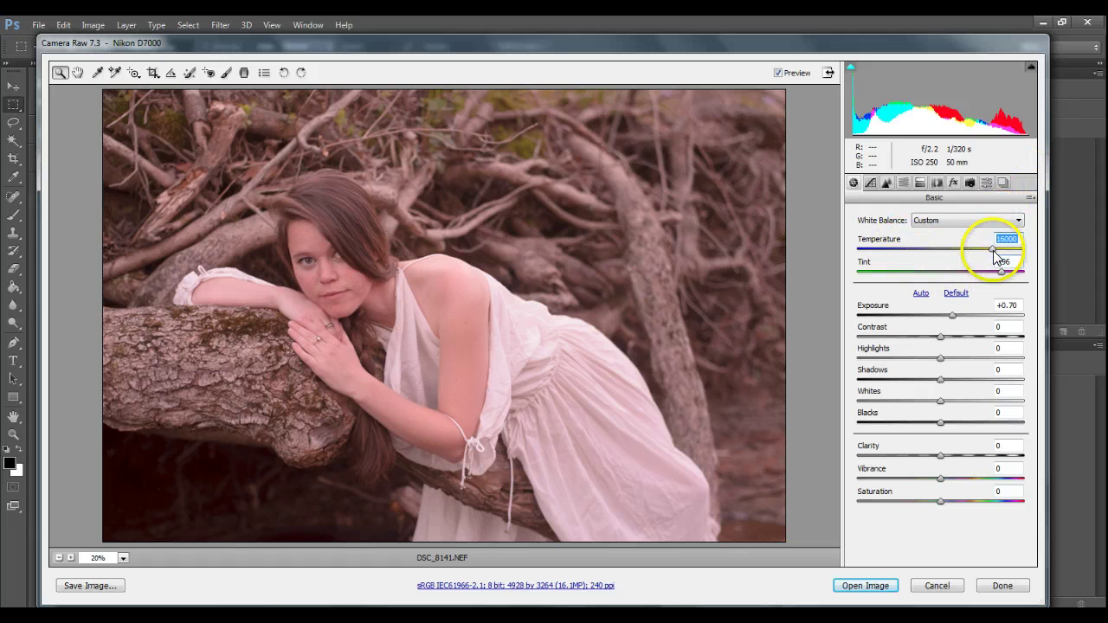
click(948, 248)
Browse the White Balance presets and reset to As Shot (7050, +11).
click(991, 221)
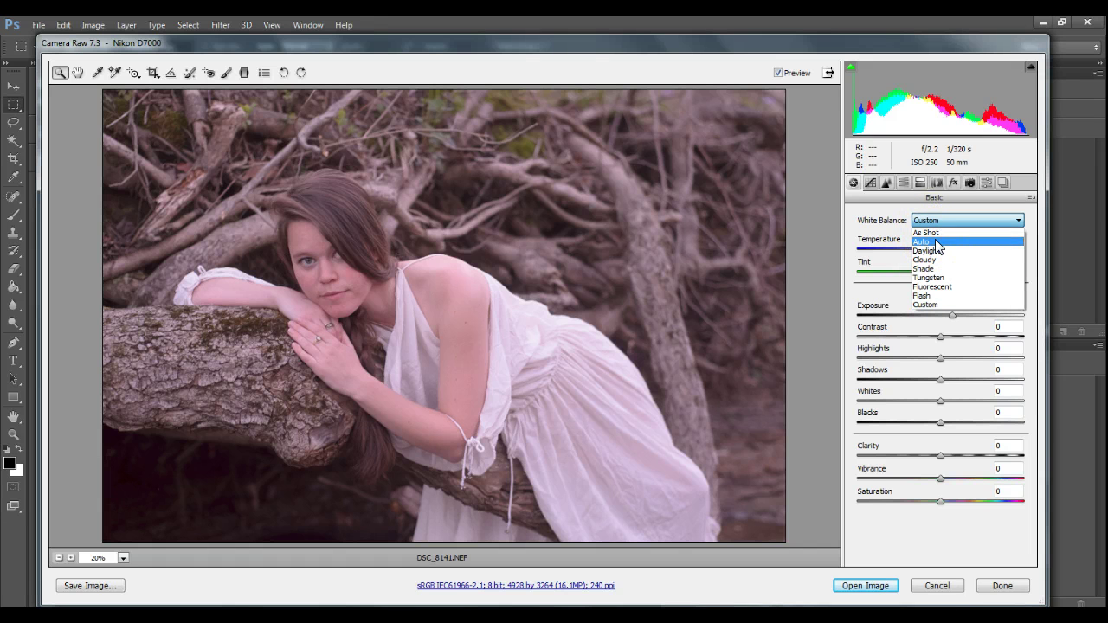
mouse_move(938, 247)
mouse_down()
mouse_move(929, 302)
mouse_move(928, 247)
mouse_up()
click(926, 232)
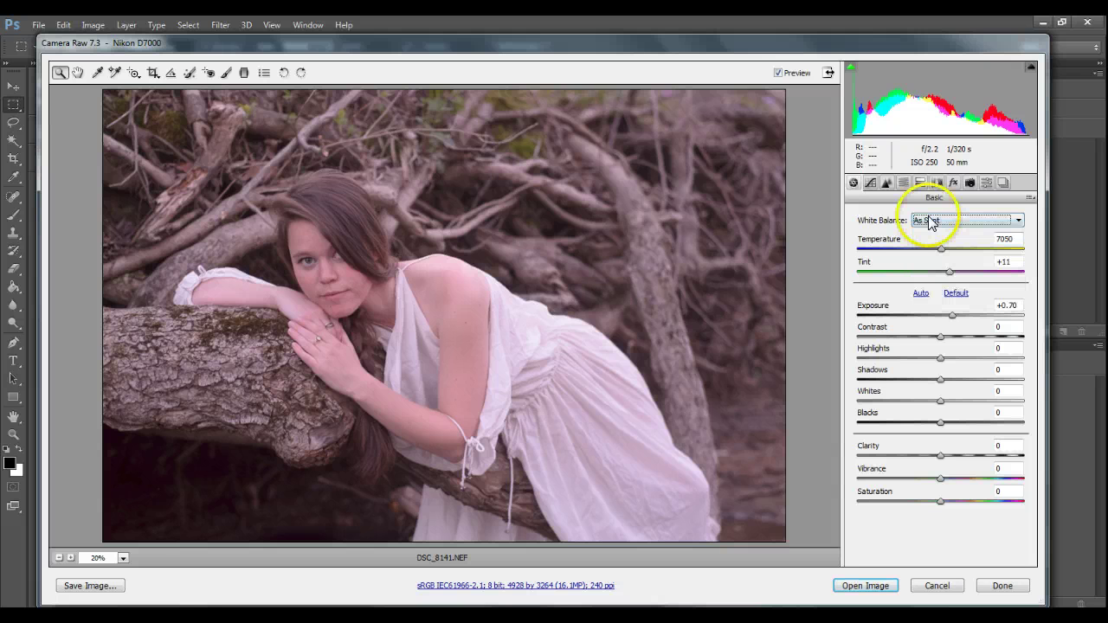
click(930, 222)
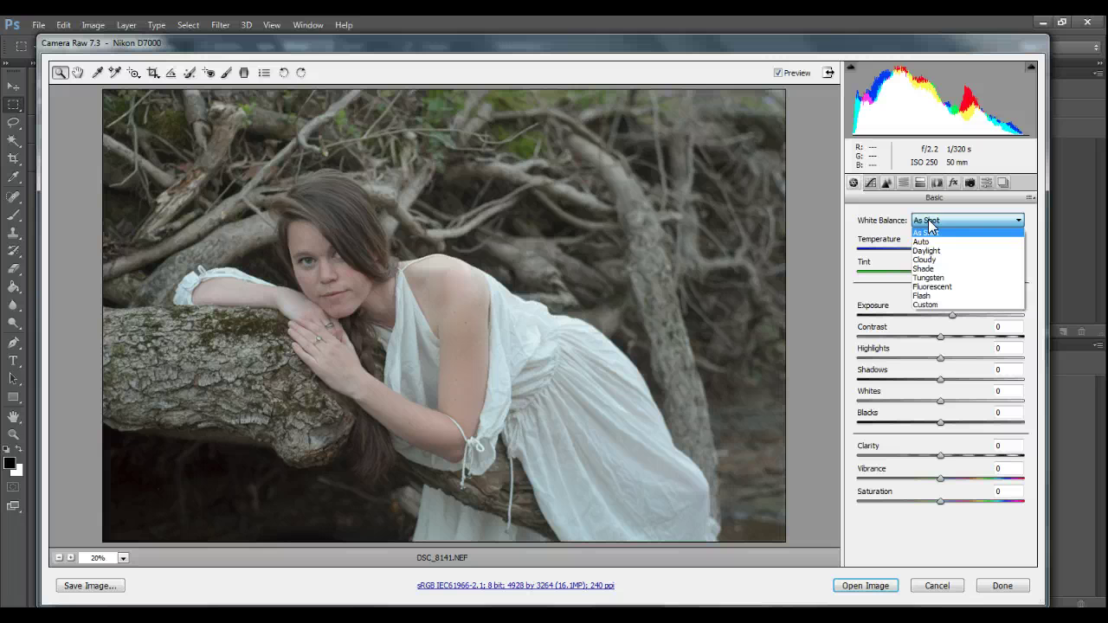
click(929, 221)
click(888, 241)
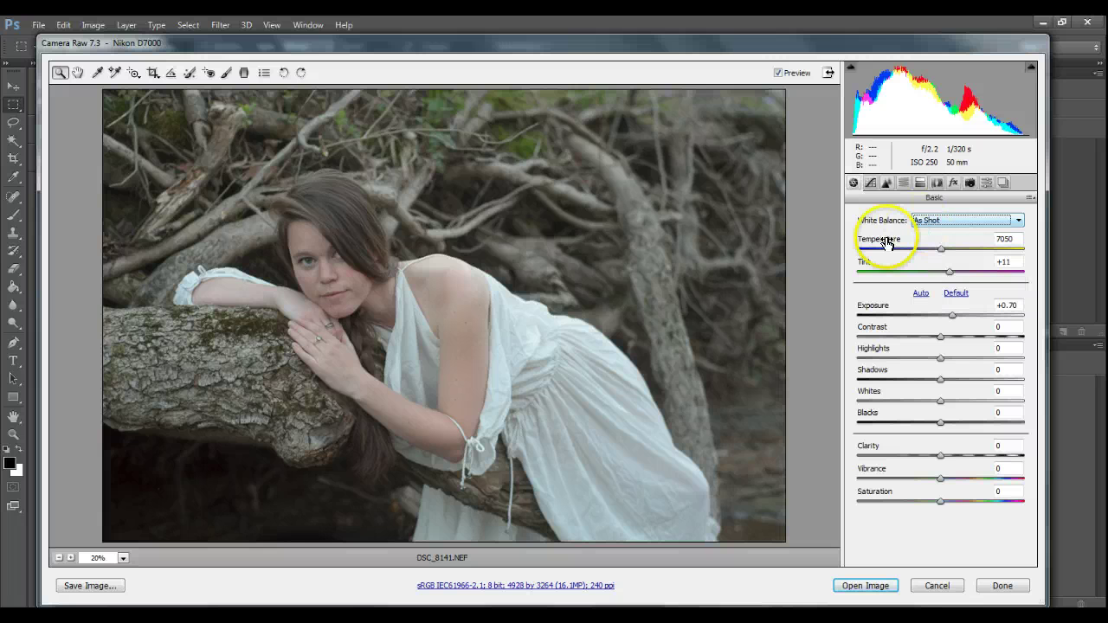
click(983, 221)
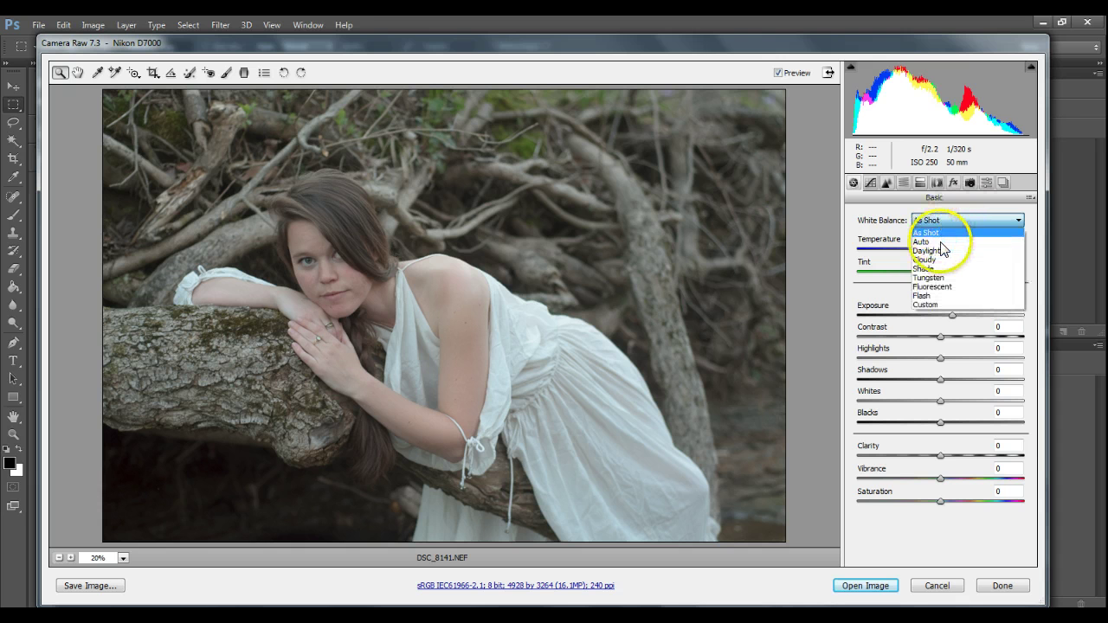
Preview the Auto and Daylight white balance presets.
click(942, 250)
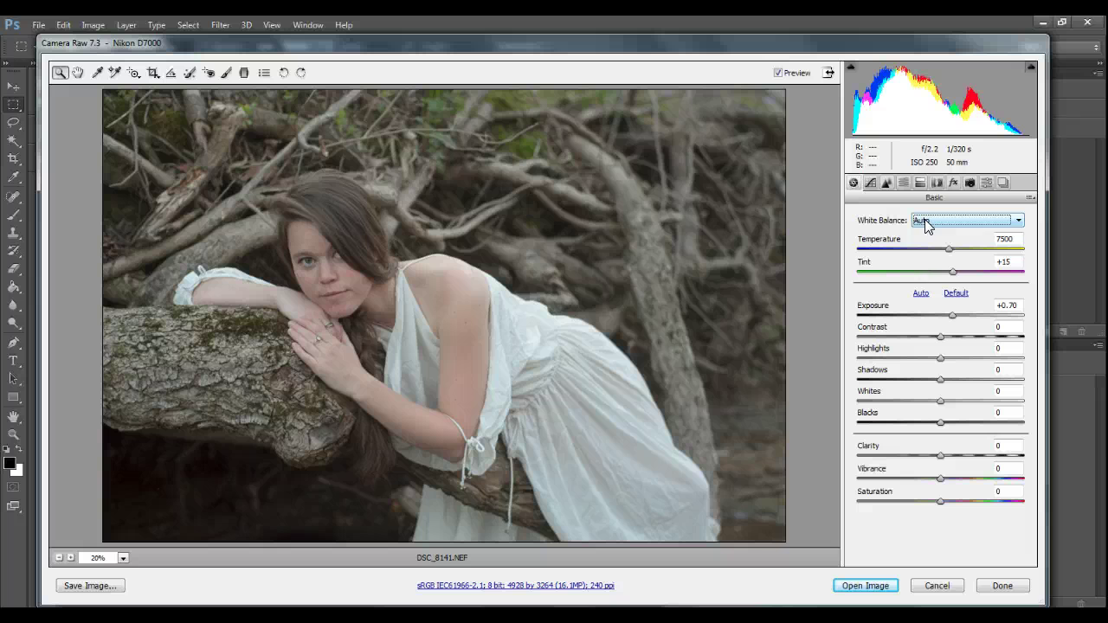
click(924, 222)
click(925, 222)
click(925, 222)
click(927, 250)
click(1009, 239)
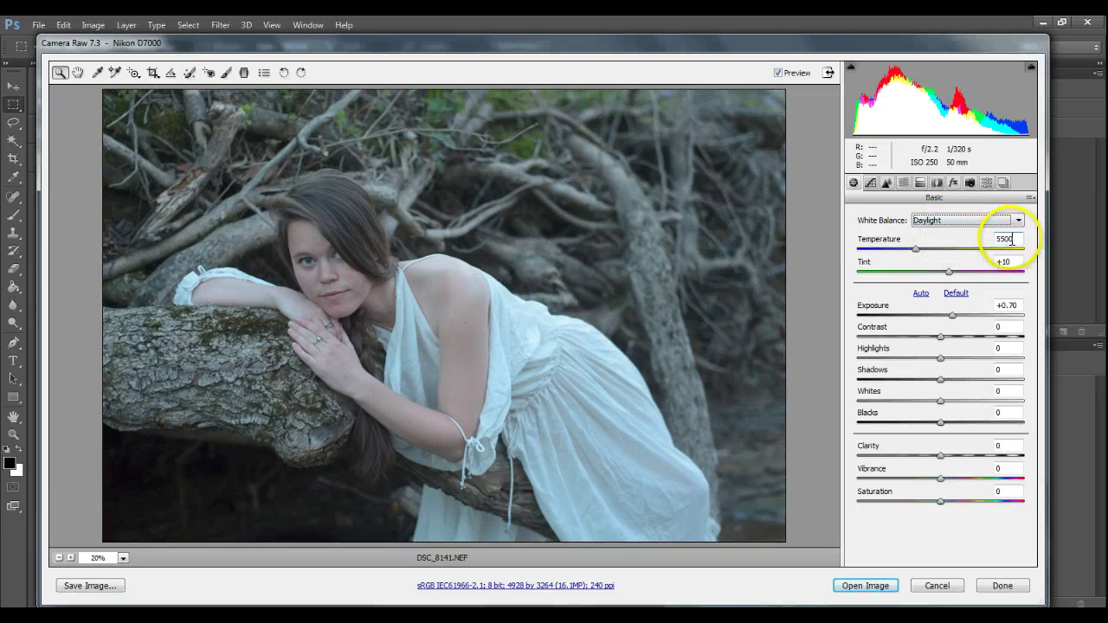
Preview the Cloudy, Shade and Tungsten white balance presets.
click(948, 221)
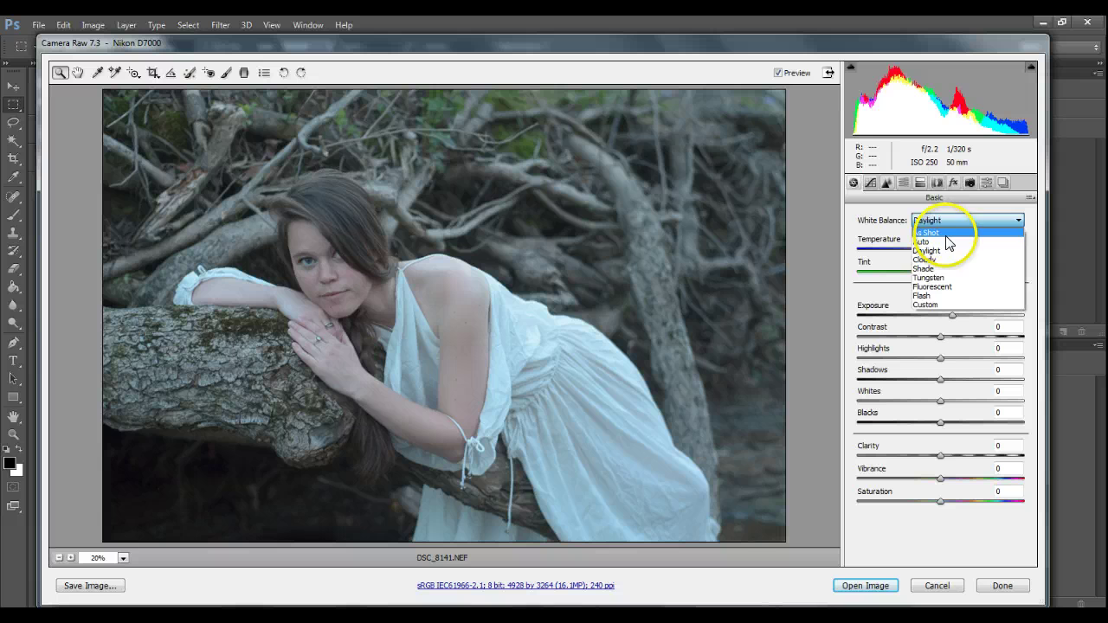
click(945, 260)
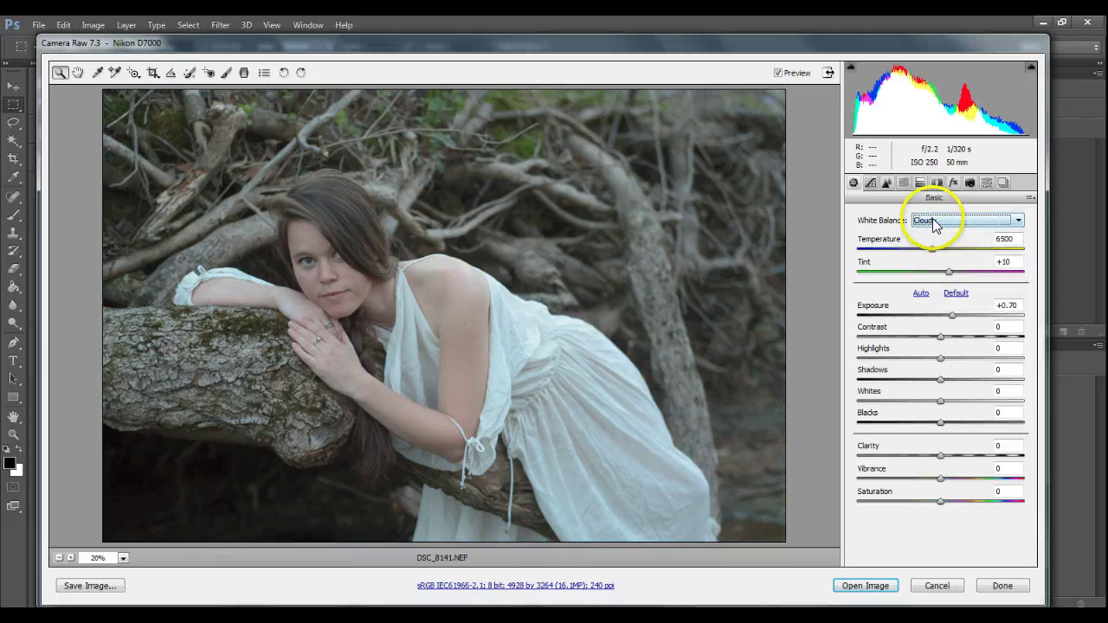
click(927, 222)
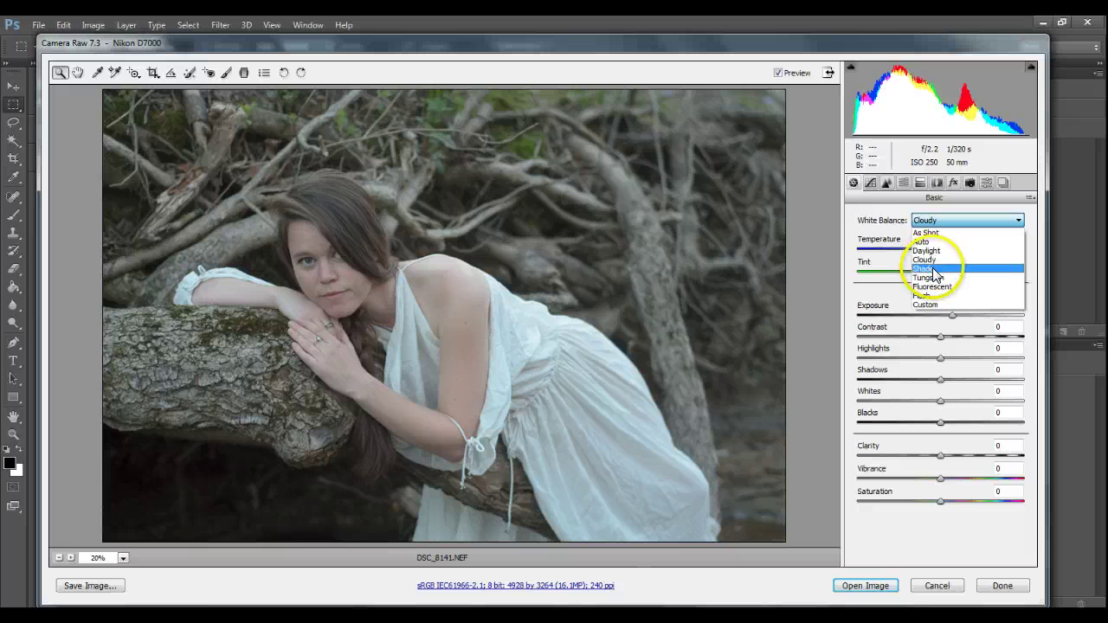
click(933, 268)
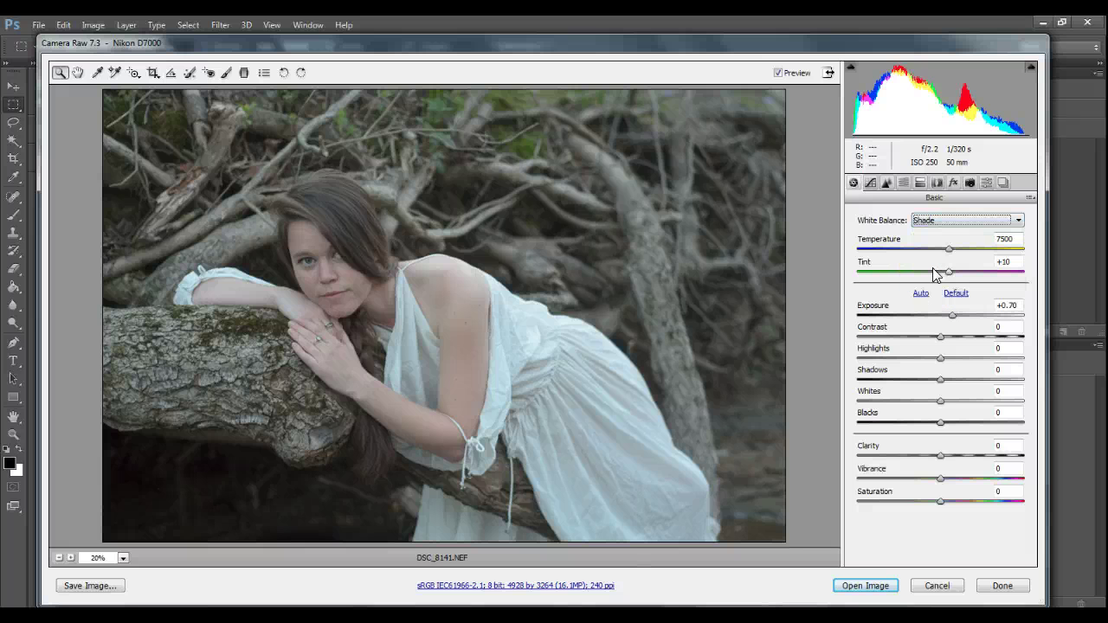
click(922, 228)
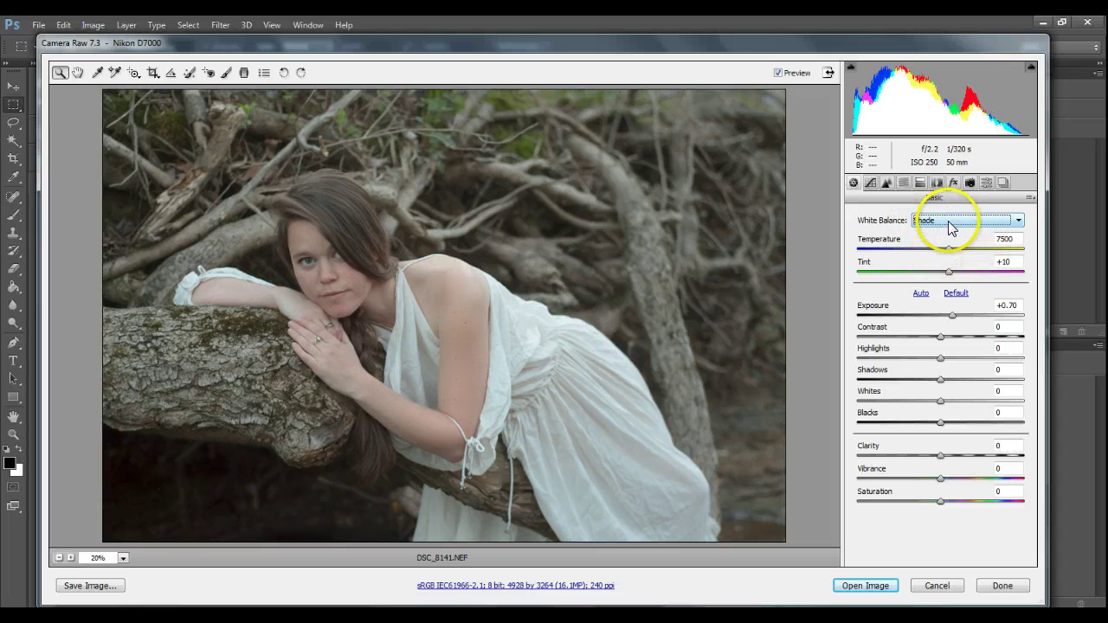
click(950, 227)
click(950, 273)
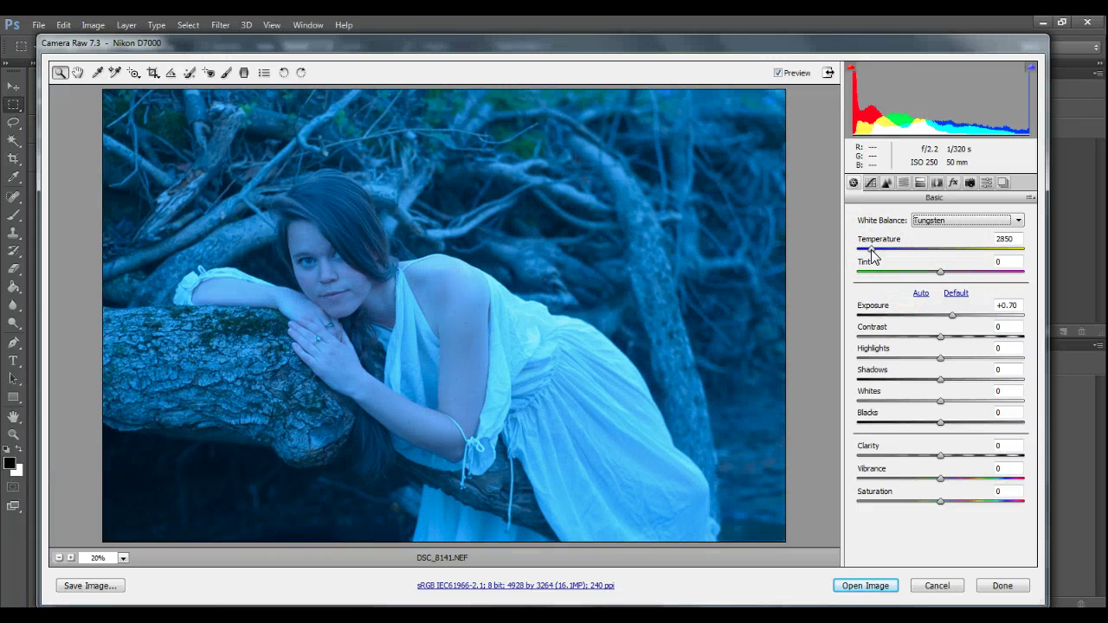
Preview Fluorescent, Flash and Daylight, then settle on Custom white balance at 5500 / +10.
click(941, 223)
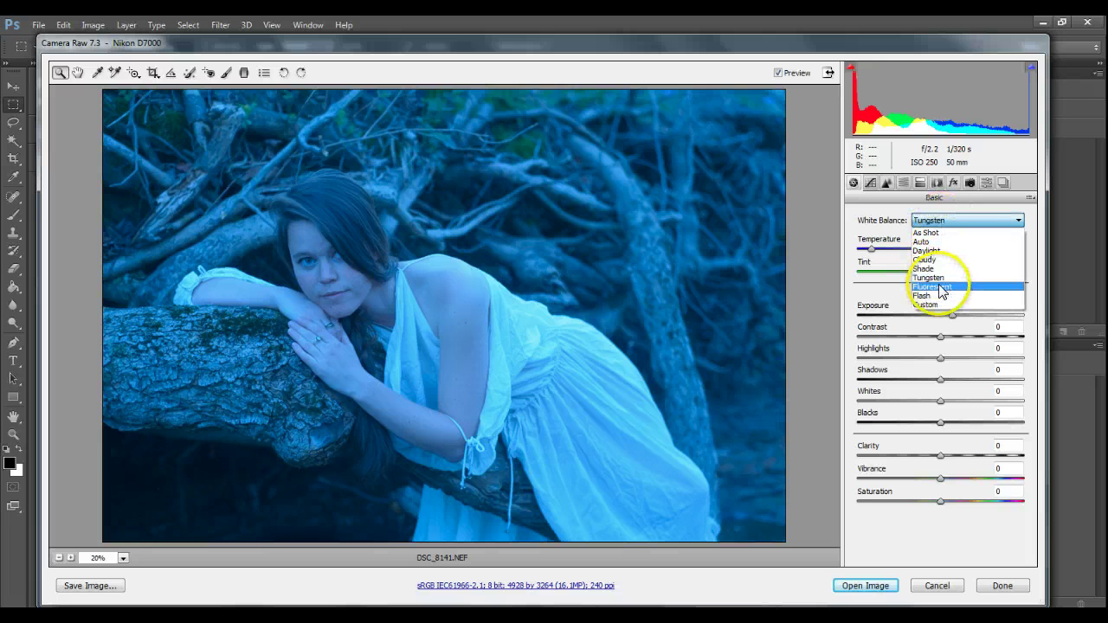
click(941, 287)
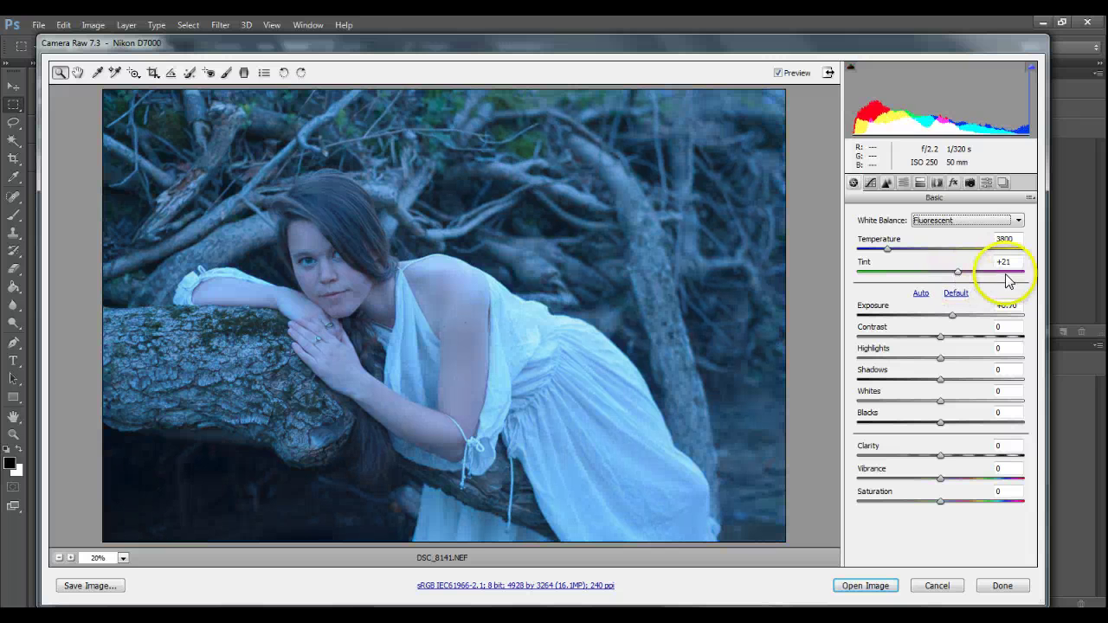
click(948, 221)
click(950, 297)
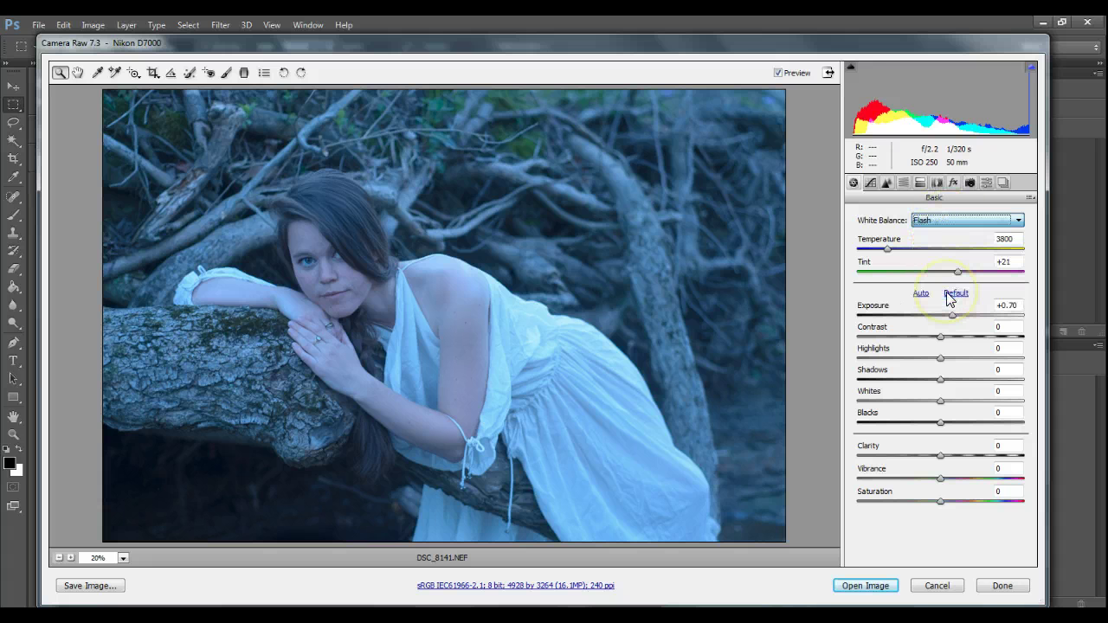
click(923, 222)
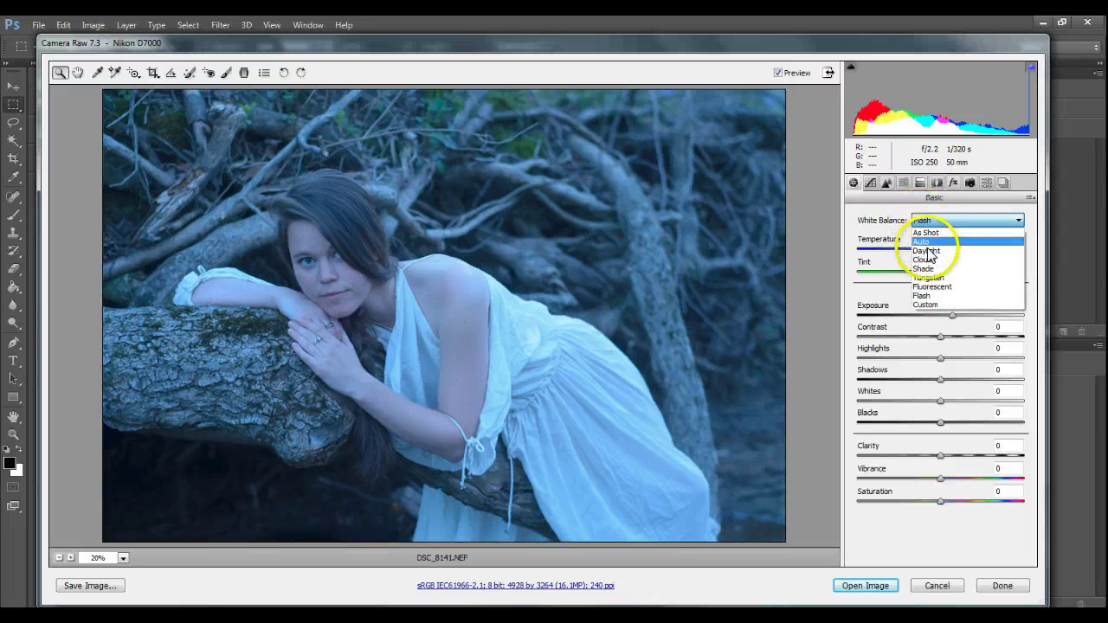
click(935, 220)
click(935, 220)
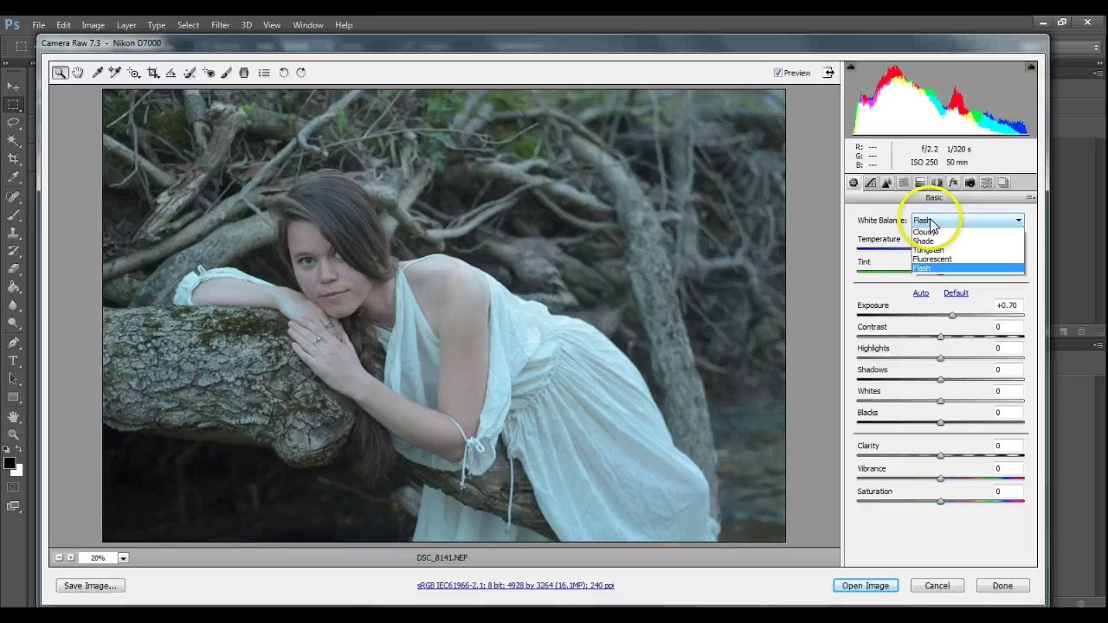
click(924, 251)
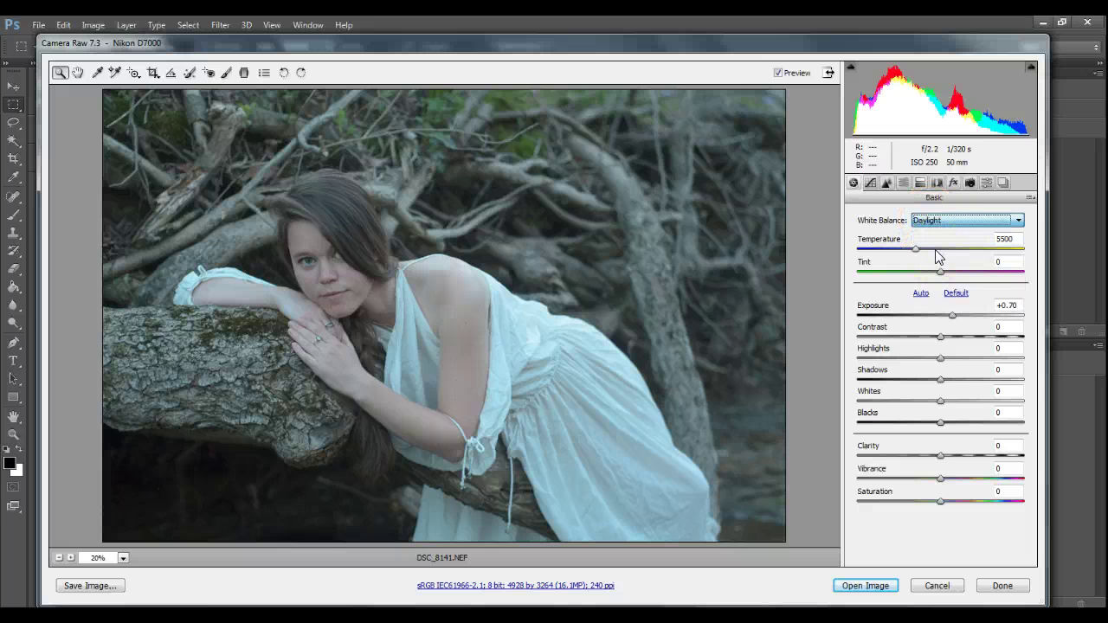
click(935, 222)
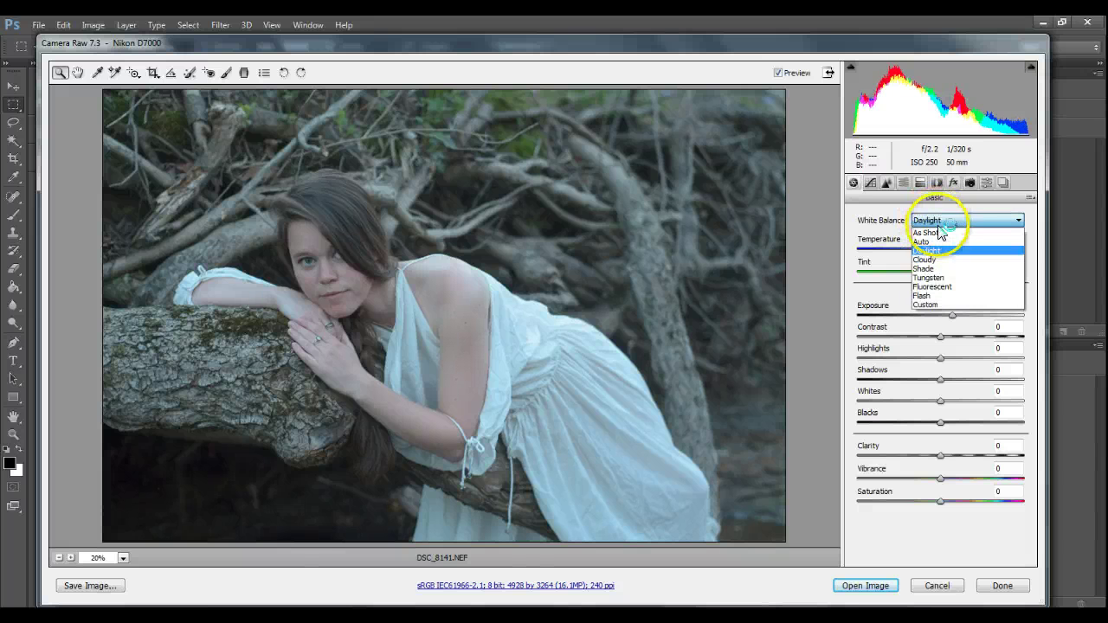
click(936, 304)
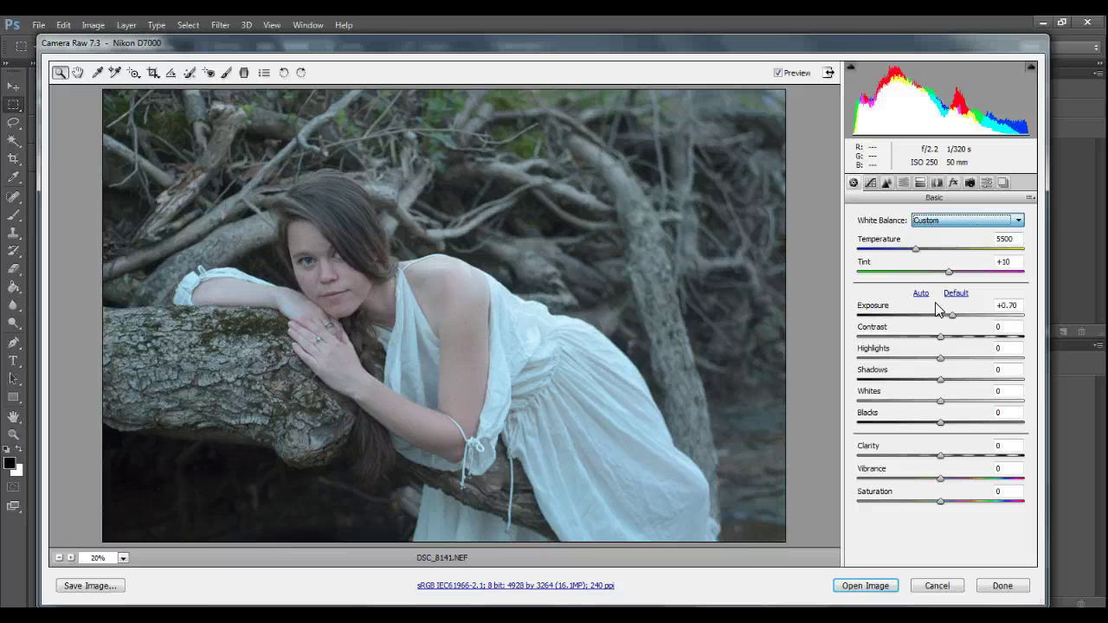
Apply Previous Conversion (Temperature 9700, Tint +23), raise Exposure to +0.90, and compare with the original.
click(1030, 197)
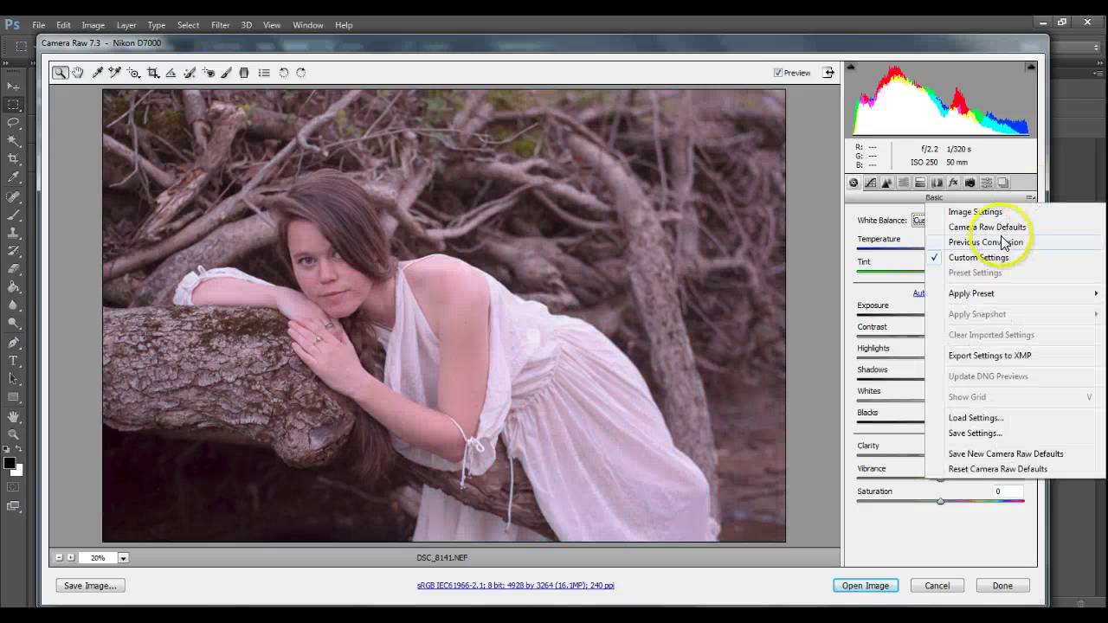
click(1003, 242)
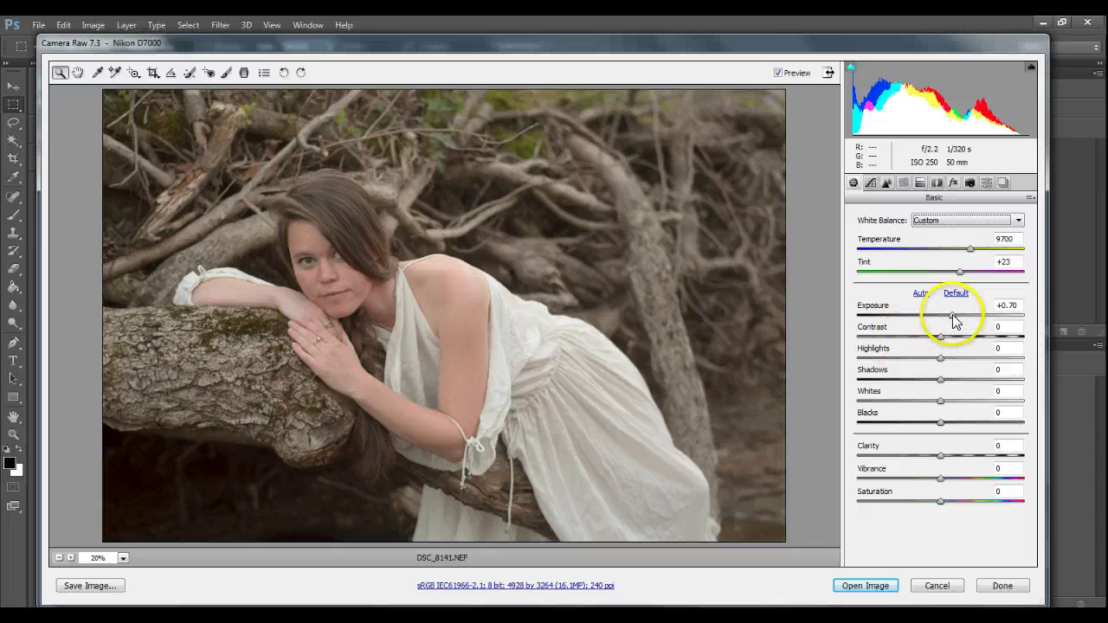
drag(952, 314, 957, 319)
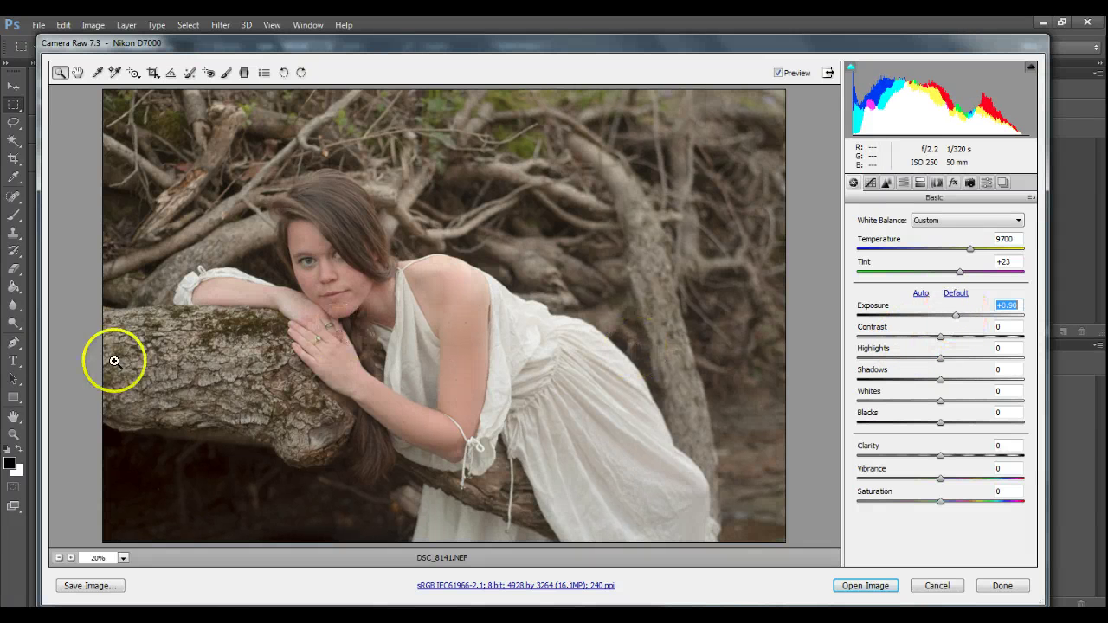
click(108, 586)
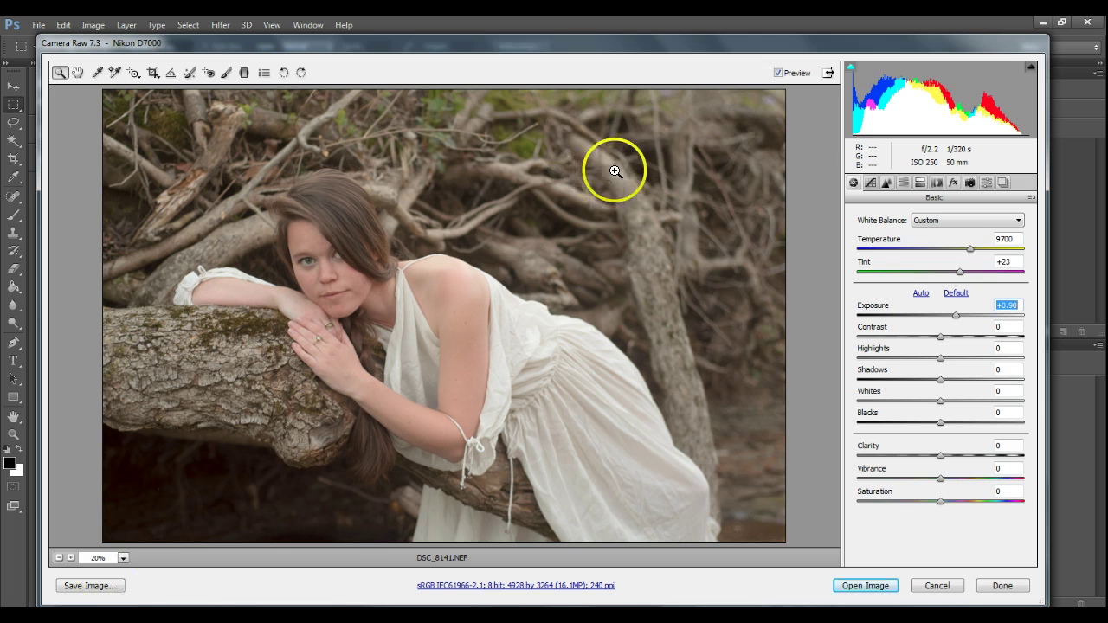
click(796, 78)
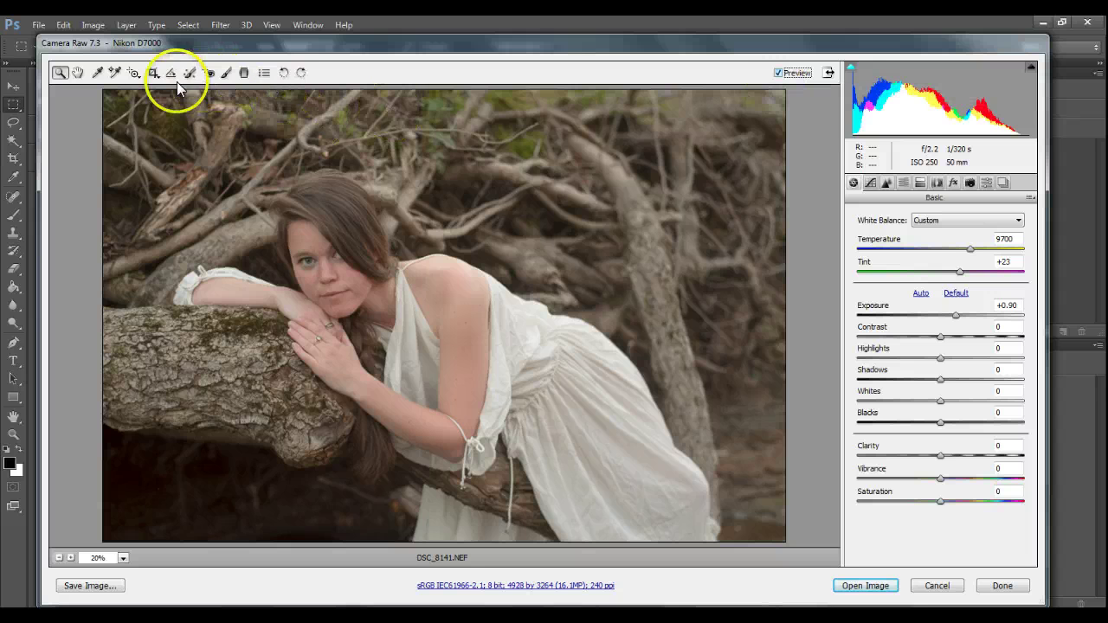
key(p)
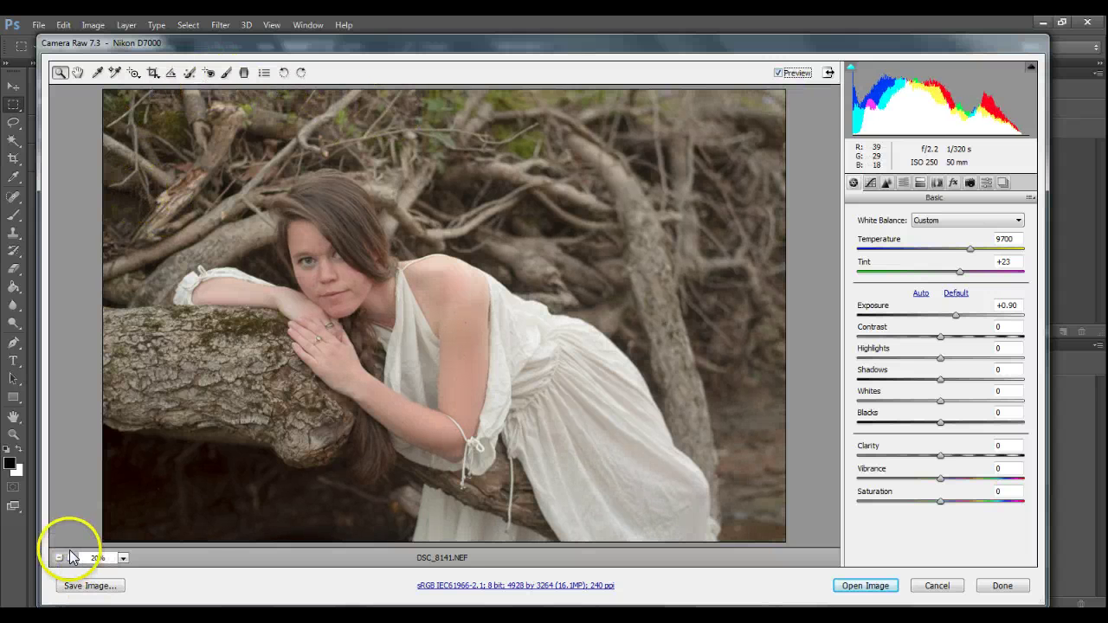